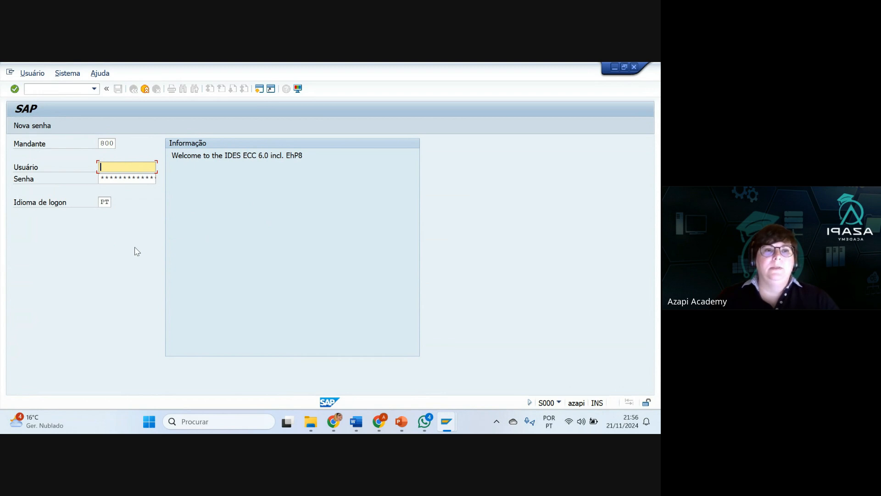
# - Log on to client 800 by entering the user ID and the account password
pyautogui.write('a')
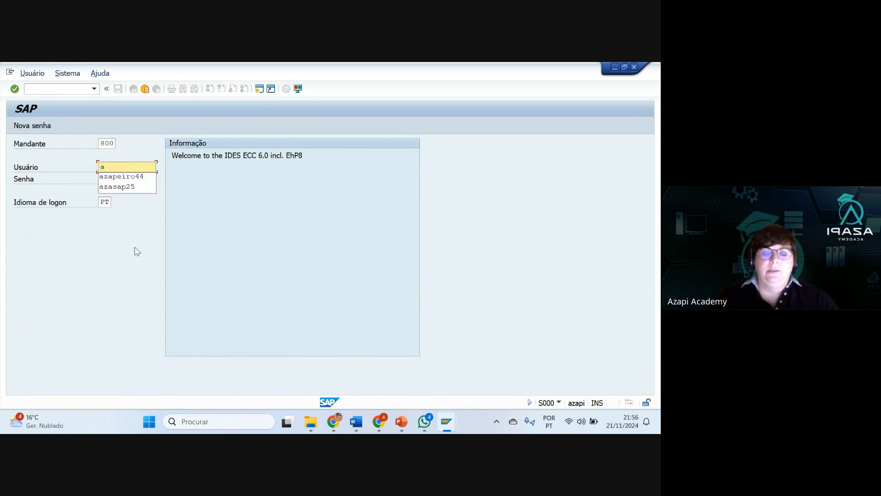
pyautogui.press('Down')
pyautogui.press('Return')
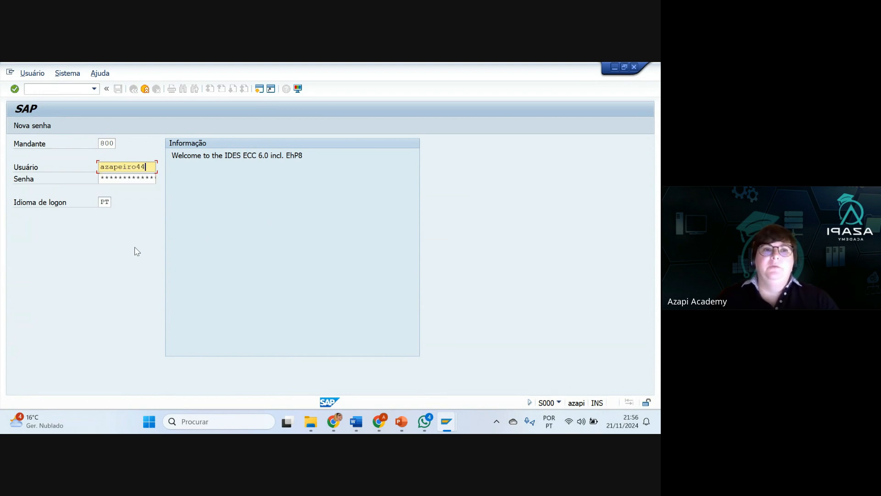
pyautogui.press('Tab')
pyautogui.write('**')
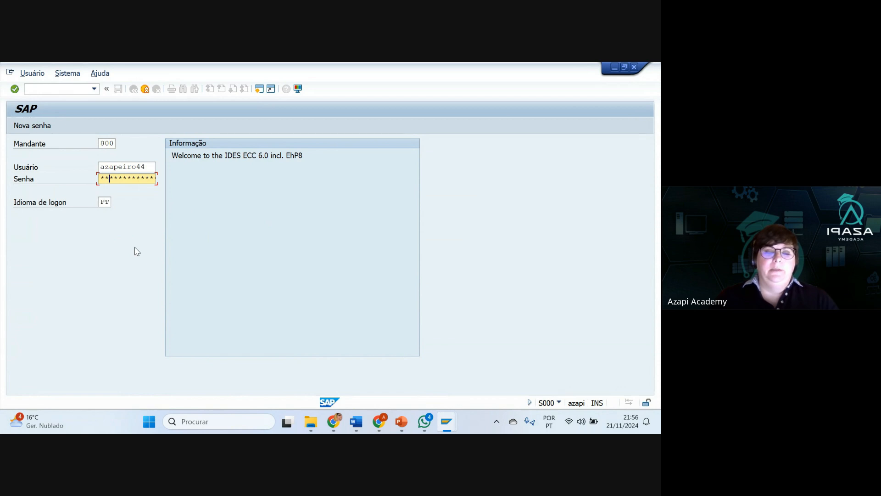
pyautogui.write('*******')
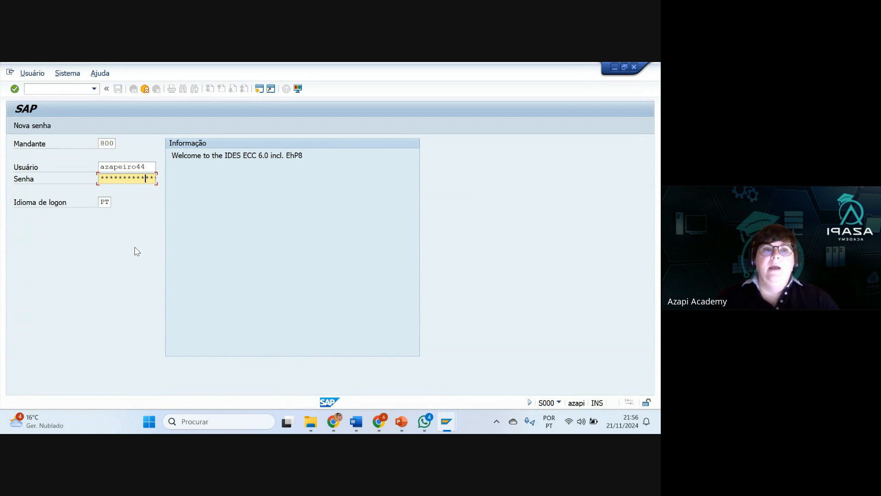
pyautogui.press('Return')
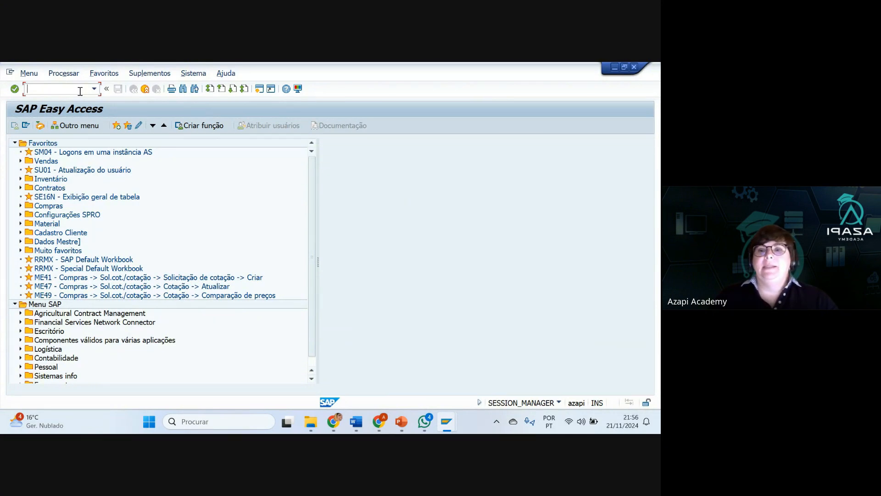
# - Run transaction SPRO and open the SAP reference IMG (IMG referência SAP)
pyautogui.write('spro')
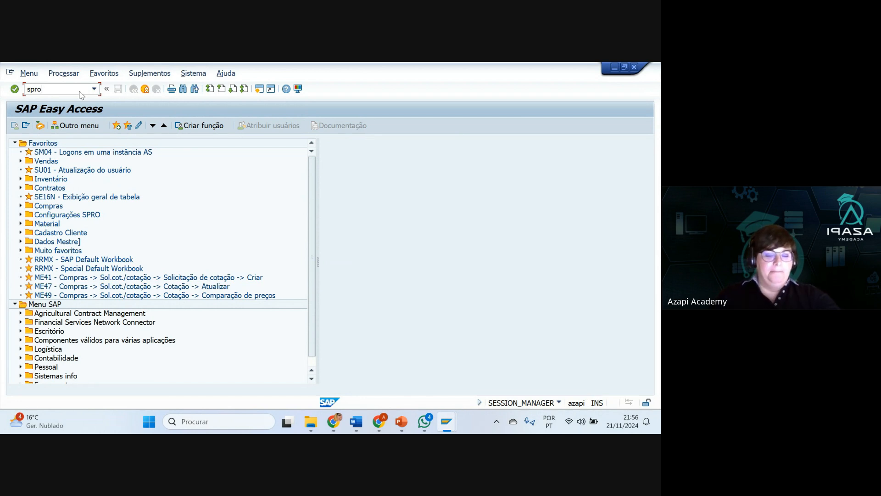
pyautogui.press('Return')
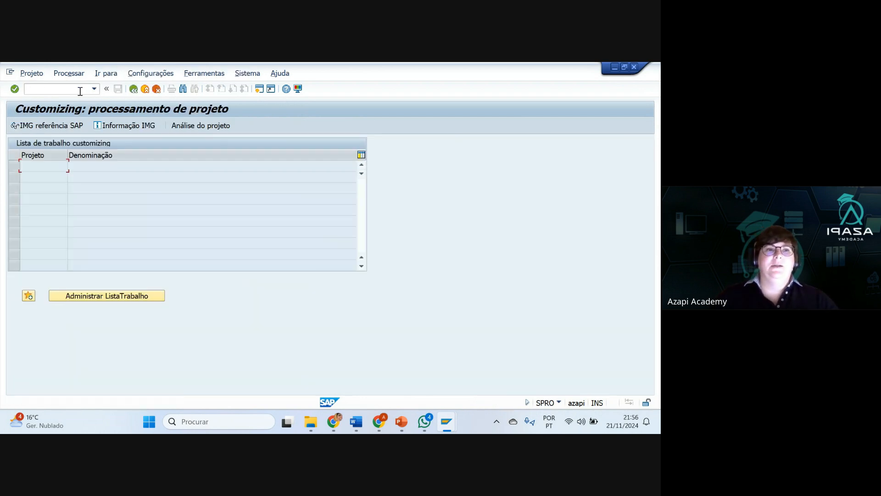
pyautogui.click(77, 125)
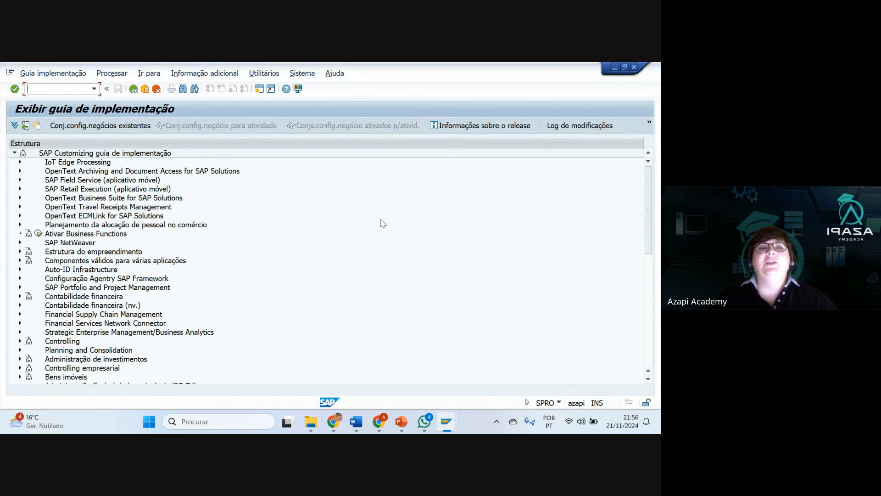
pyautogui.scroll(-2, 336, 226)
pyautogui.scroll(-1, 336, 226)
pyautogui.scroll(3, 335, 226)
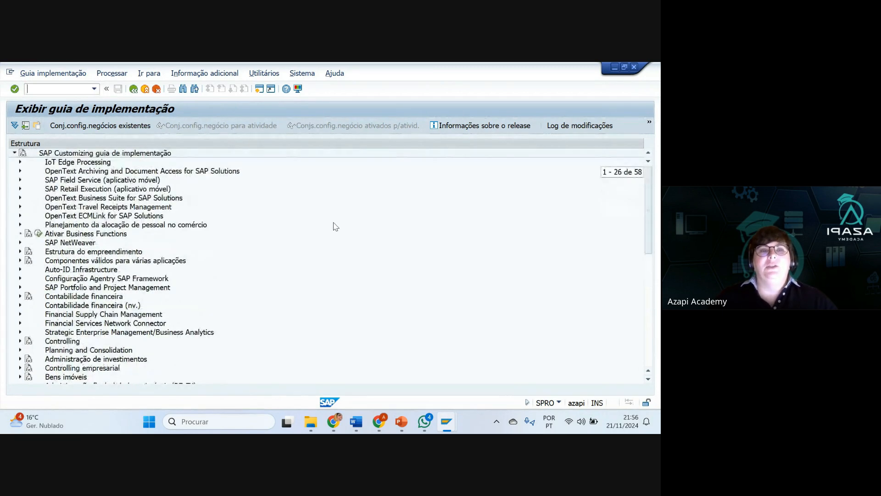
pyautogui.scroll(-2, 336, 226)
pyautogui.scroll(2, 336, 226)
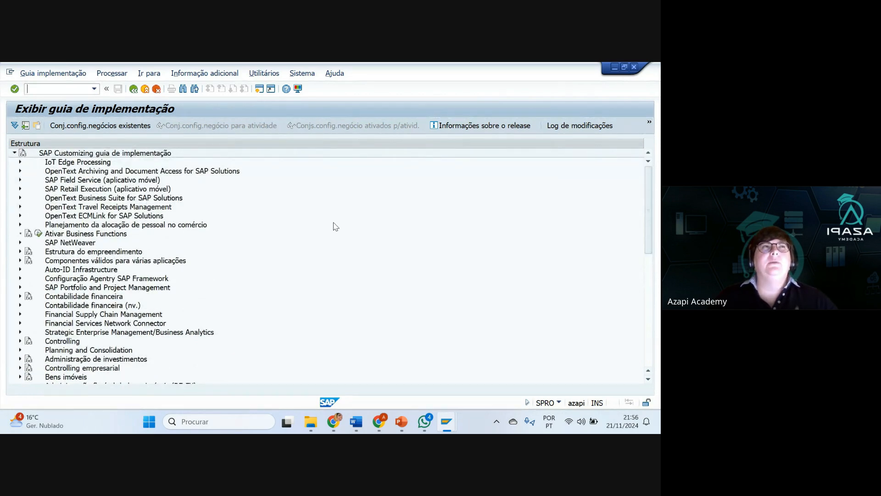
pyautogui.scroll(-1, 324, 226)
pyautogui.scroll(1, 324, 226)
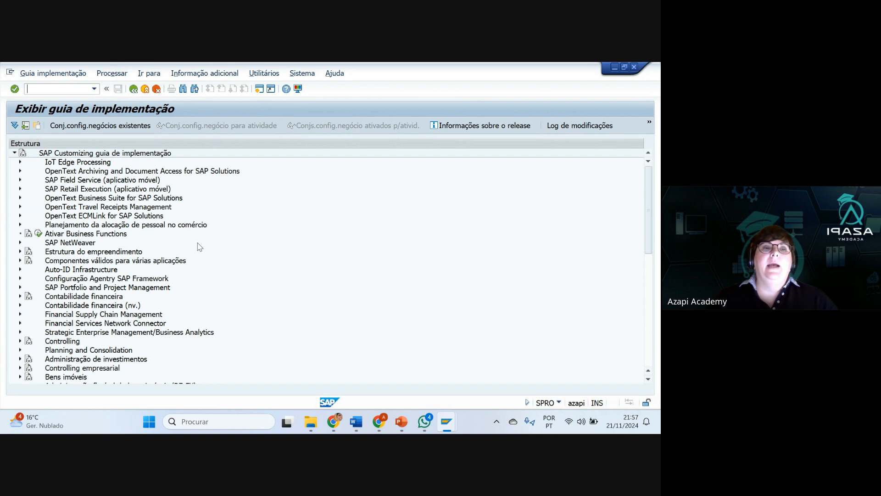
# - Expand Estrutura do empreendimento, its Definição node, and the Logística geral and Administração de materiais nodes beneath it
pyautogui.click(20, 252)
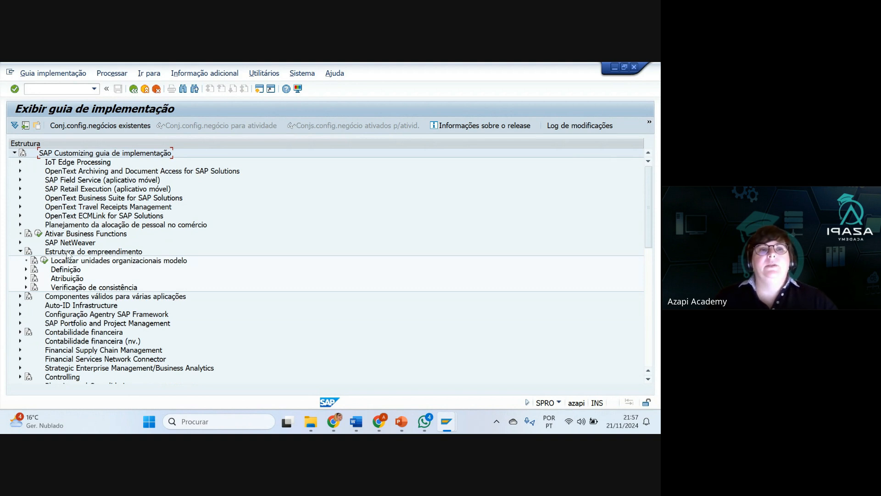
pyautogui.click(26, 270)
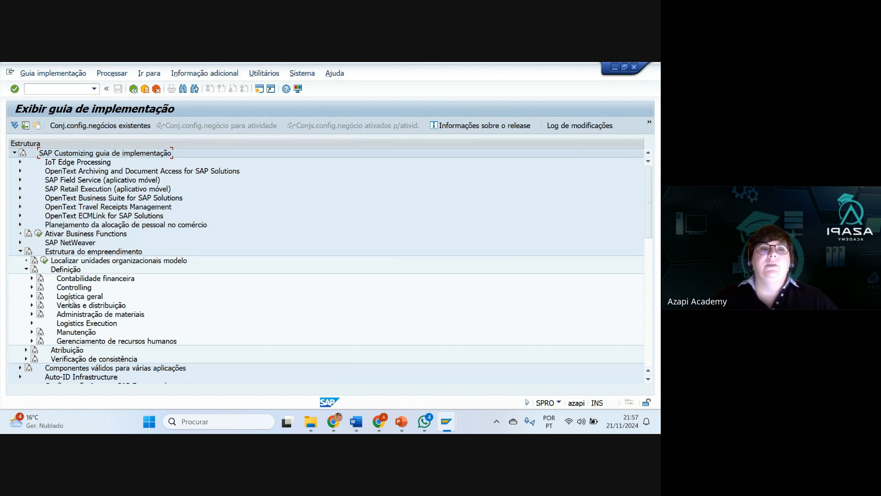
pyautogui.click(31, 296)
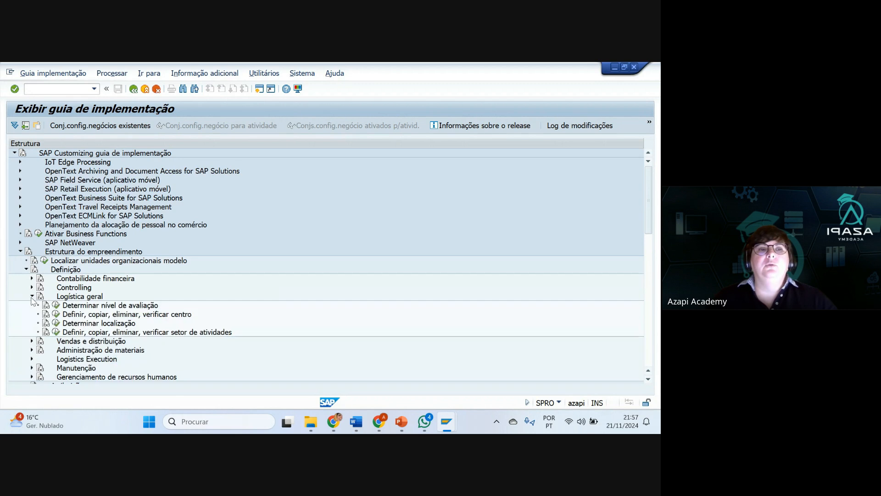
pyautogui.click(32, 350)
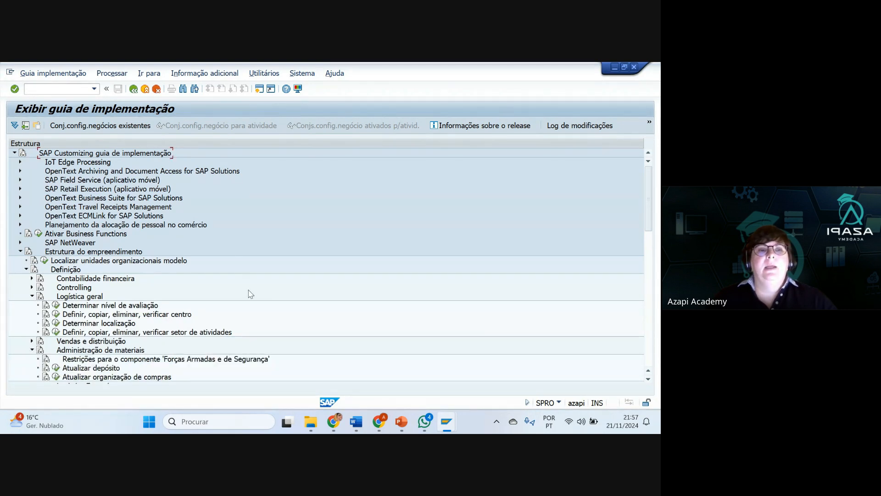
# - Take a screen snip of the tree from Estrutura do empreendimento down to Atualizar organização de compras
pyautogui.scroll(-1, 218, 309)
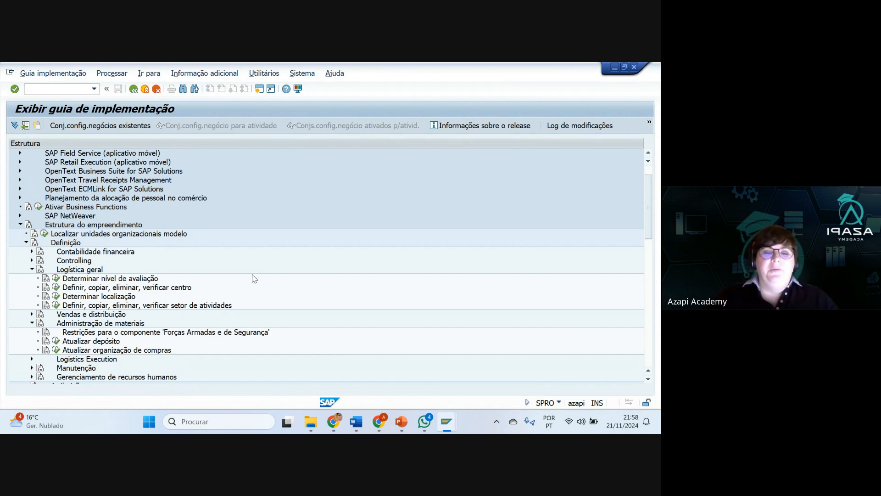
pyautogui.press('super+shift+s')
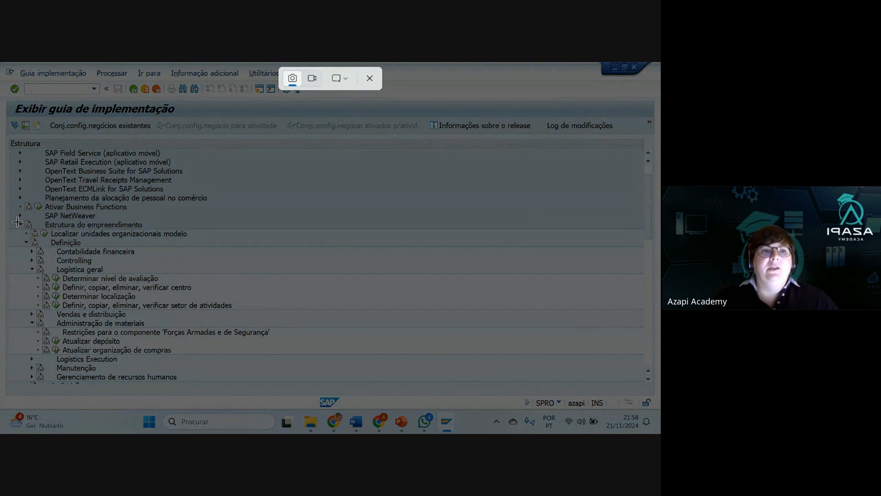
pyautogui.moveTo(14, 221); pyautogui.dragTo(325, 355)
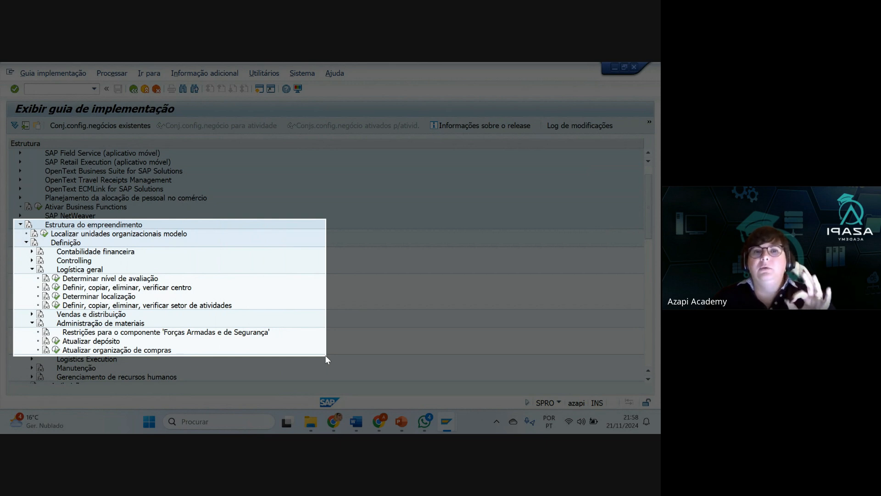
pyautogui.moveTo(326, 356); pyautogui.dragTo(318, 356)
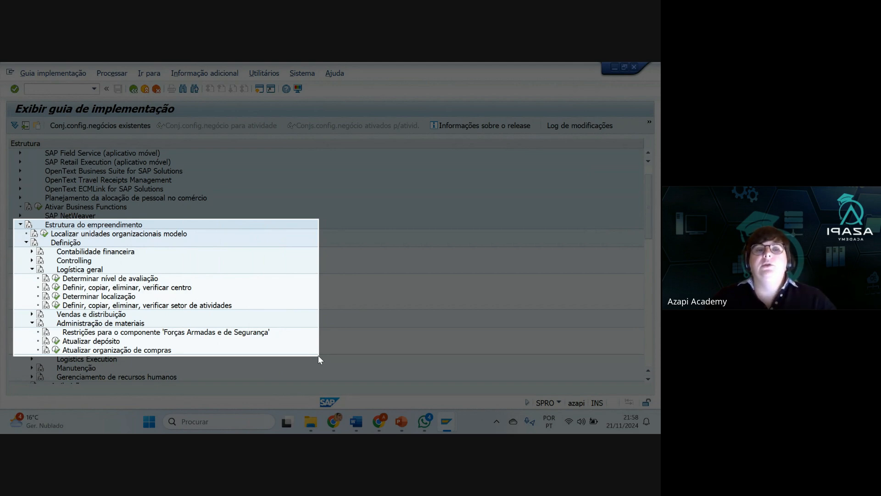
pyautogui.moveTo(319, 356); pyautogui.dragTo(318, 355)
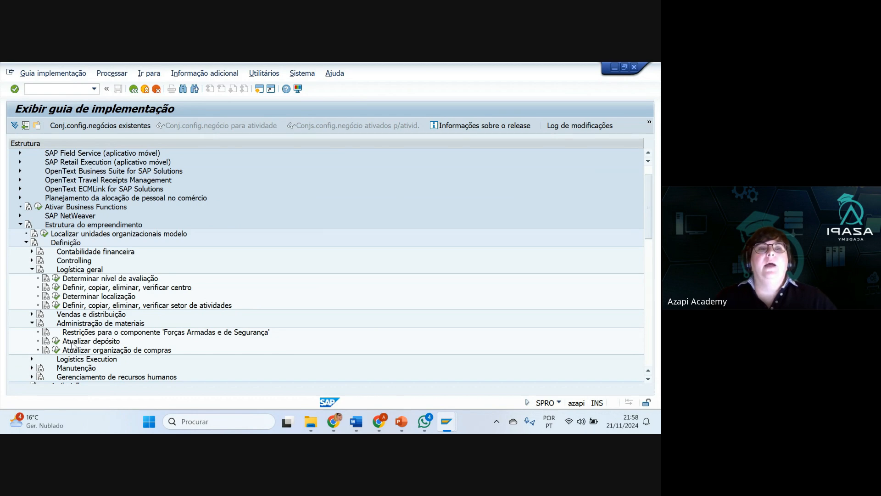
# - Collapse and re-expand the Estrutura do empreendimento node and its Definição node
pyautogui.click(20, 224)
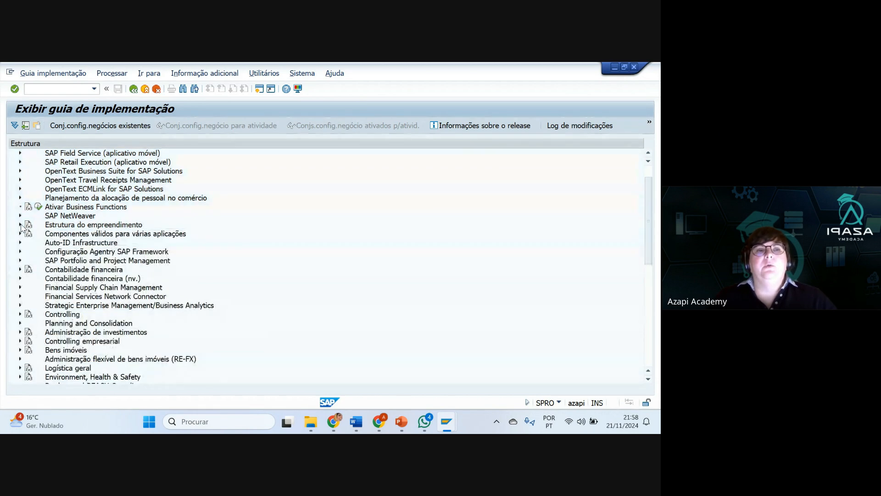
pyautogui.click(20, 224)
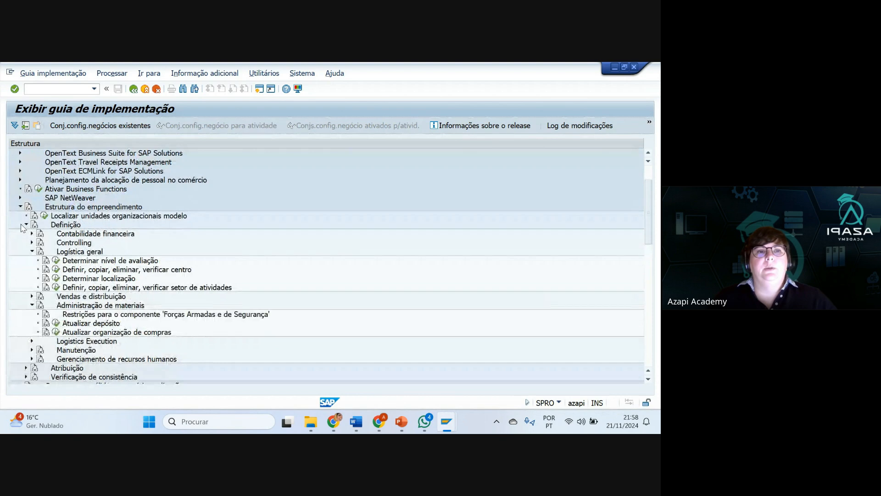
pyautogui.click(26, 225)
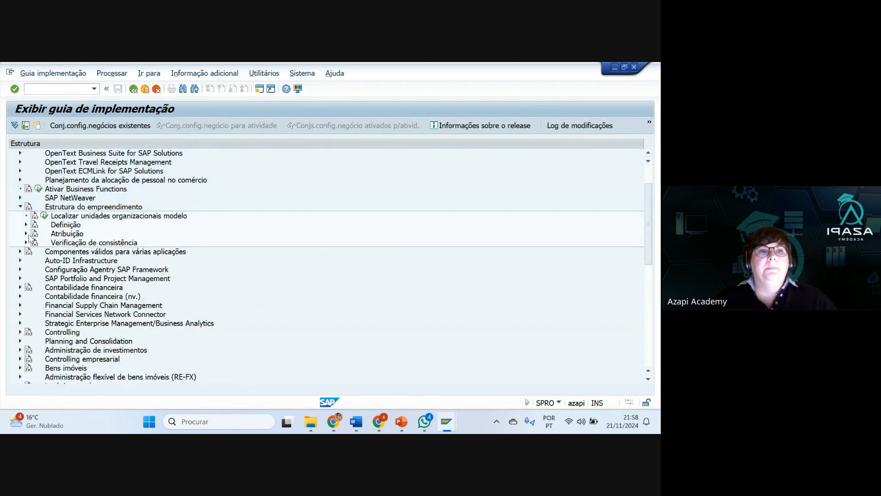
pyautogui.click(27, 224)
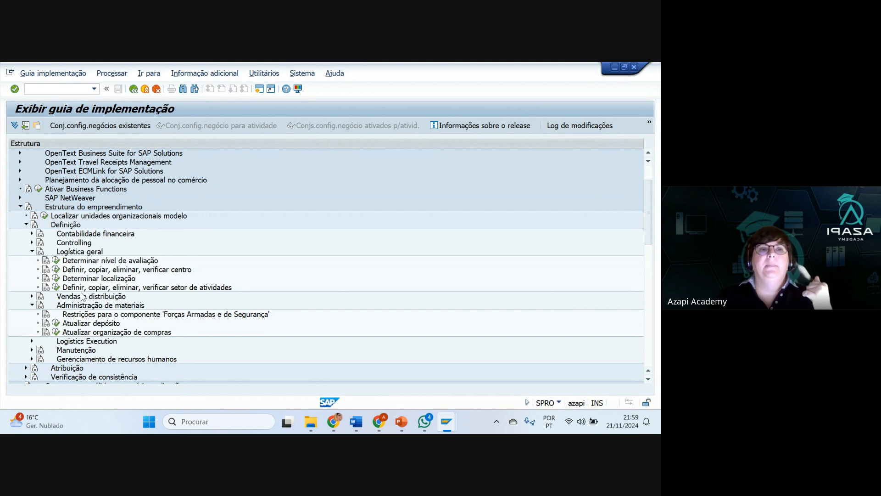
# - Open the Atualizar depósito activity under Administração de materiais and enter 0510 as the Centro of the work area
pyautogui.click(56, 324)
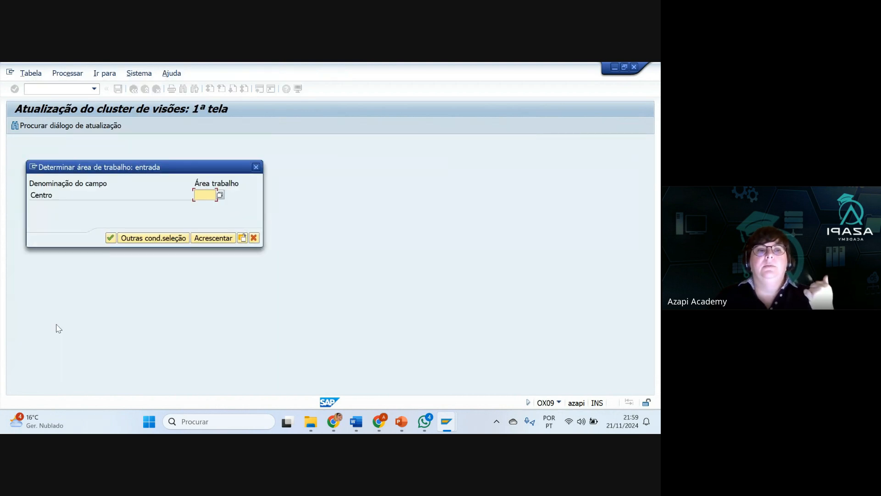
pyautogui.click(257, 168)
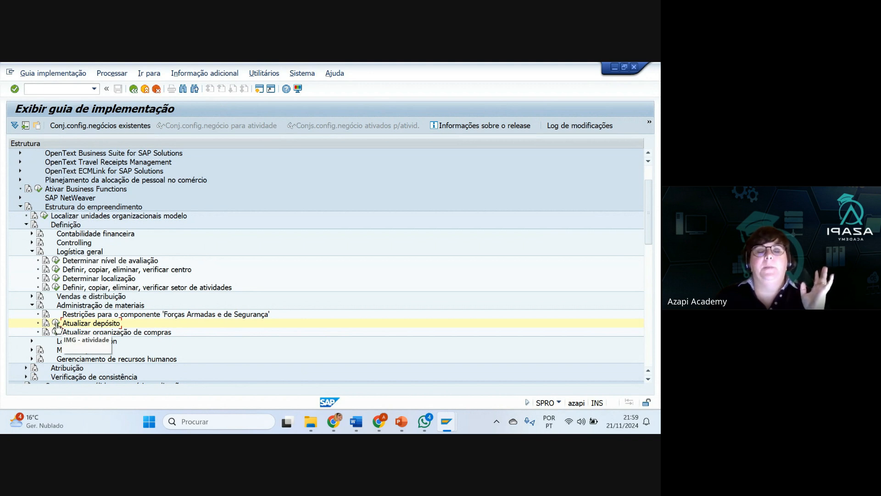
pyautogui.click(57, 324)
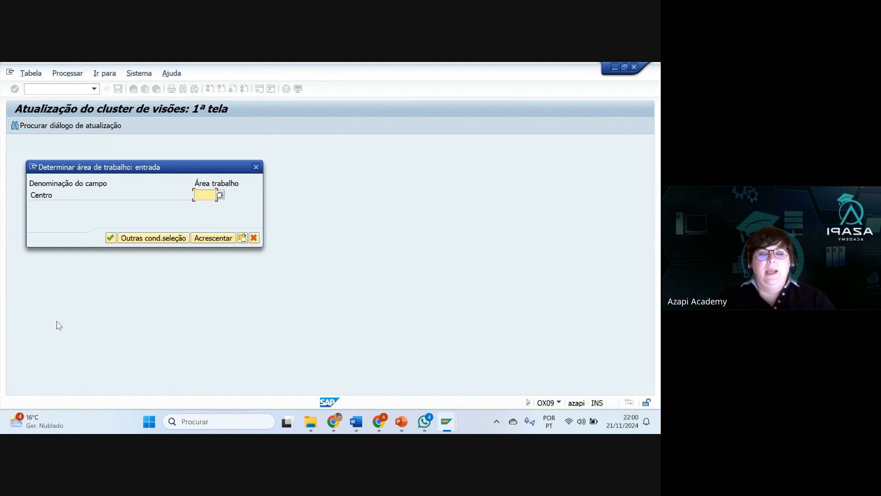
pyautogui.write('05')
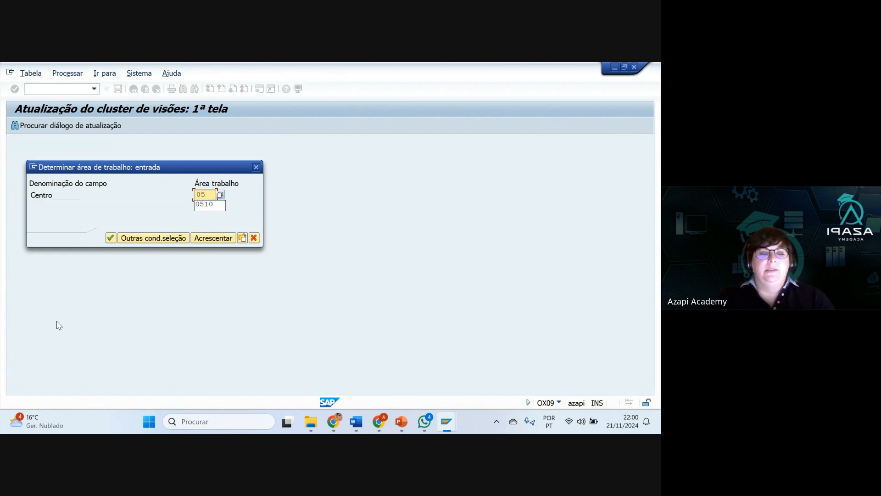
pyautogui.write('10')
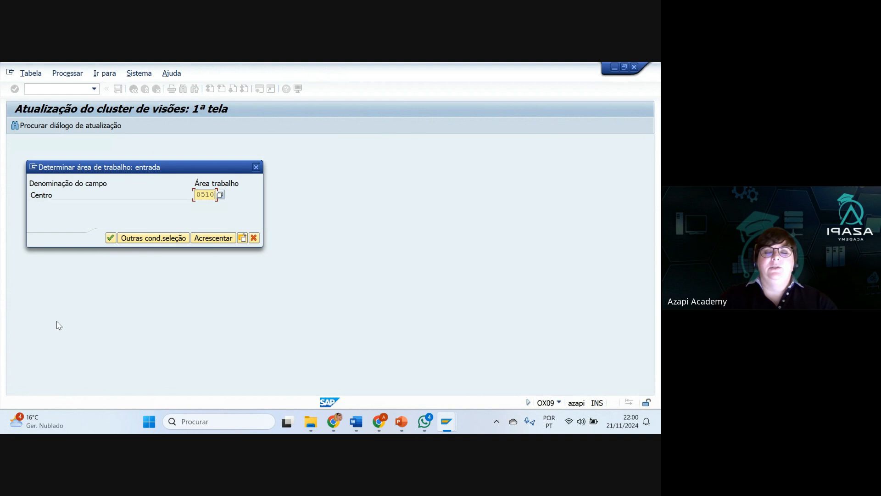
# - Take a screen snip of the area showing transaction code OX09
pyautogui.press('super+shift+s')
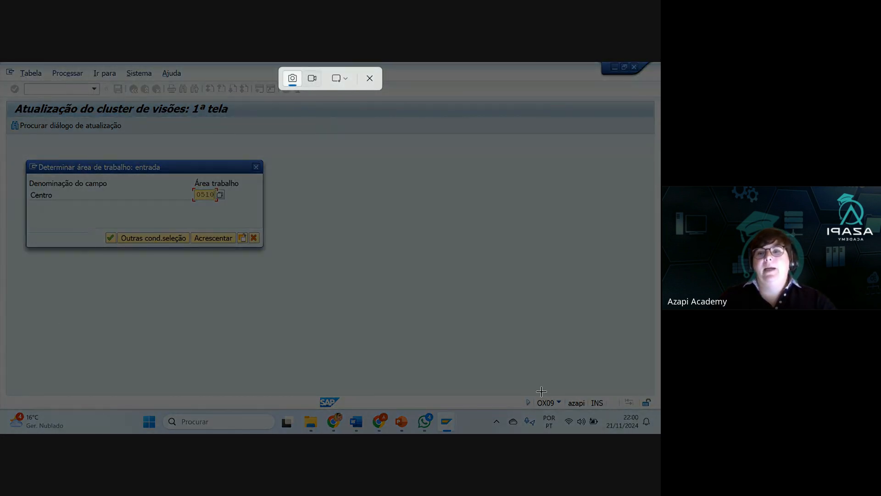
pyautogui.moveTo(515, 391); pyautogui.dragTo(568, 410)
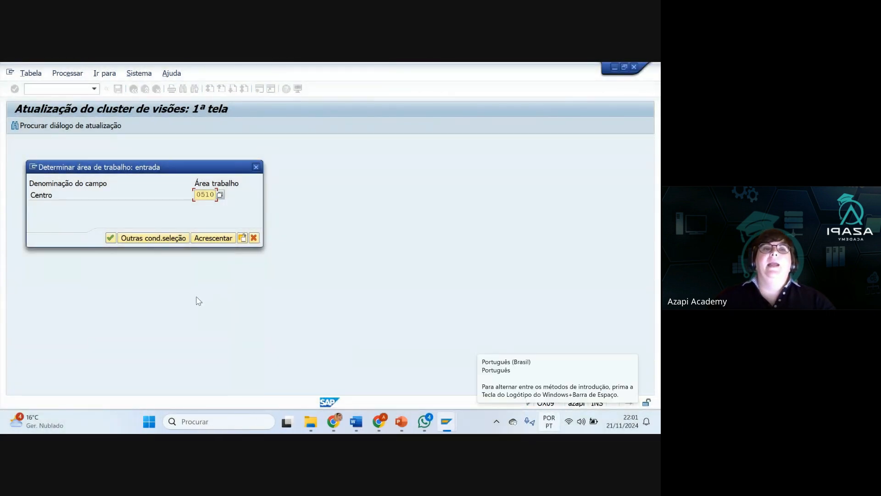
# - Confirm the work area to display the Depósitos view for Centro 0510 and open the table for new storage location entries
pyautogui.click(110, 238)
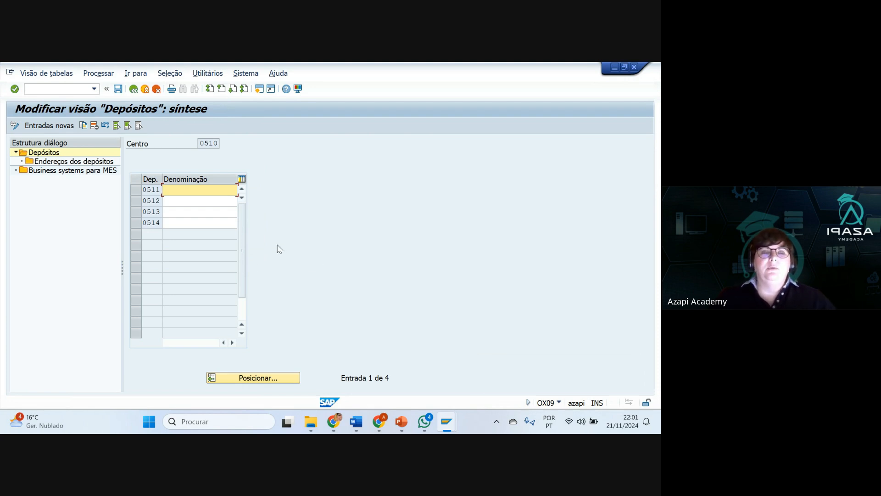
pyautogui.click(175, 201)
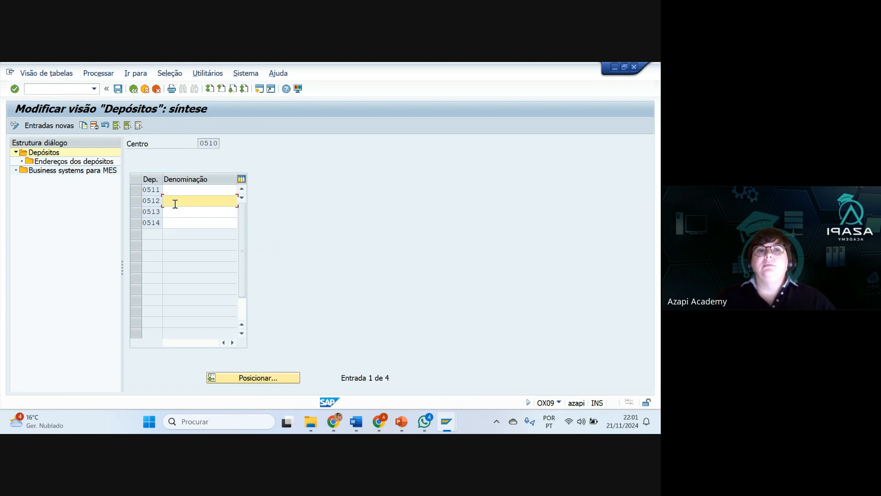
pyautogui.click(172, 211)
pyautogui.click(173, 222)
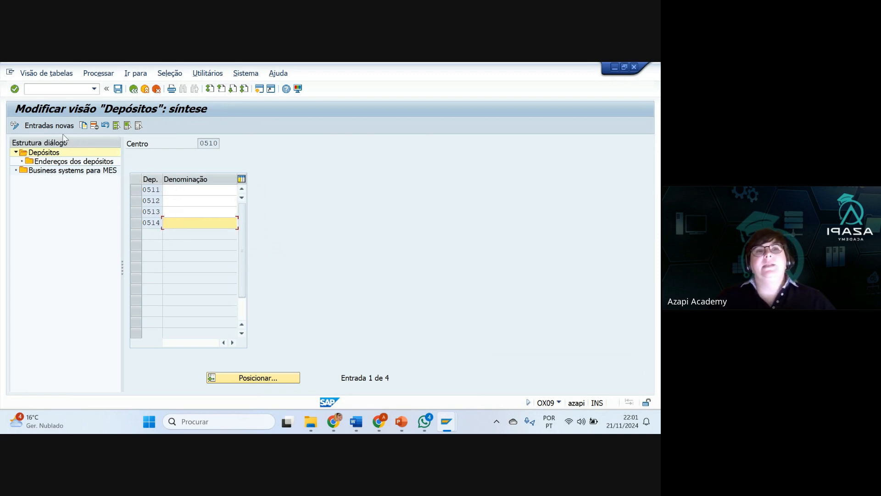
pyautogui.click(49, 126)
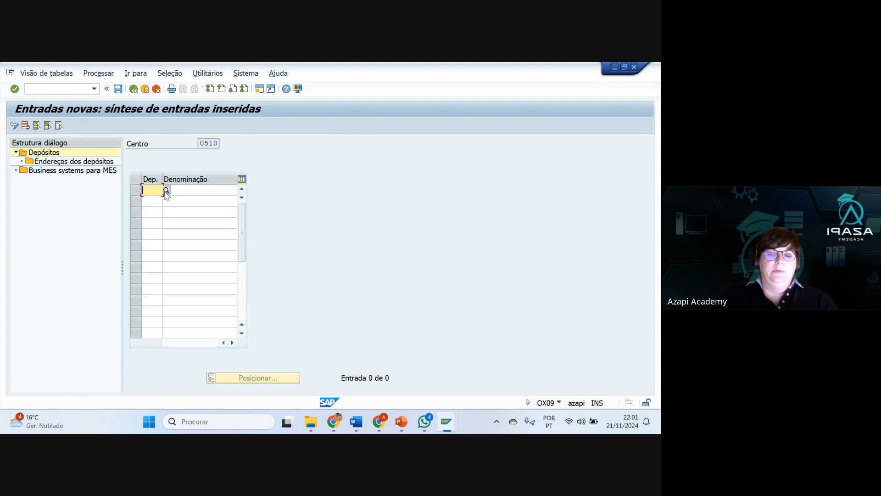
# - Enter storage location 0515 with the denomination Materia Prima 2 as the first new entry for Centro 0510
pyautogui.write('0')
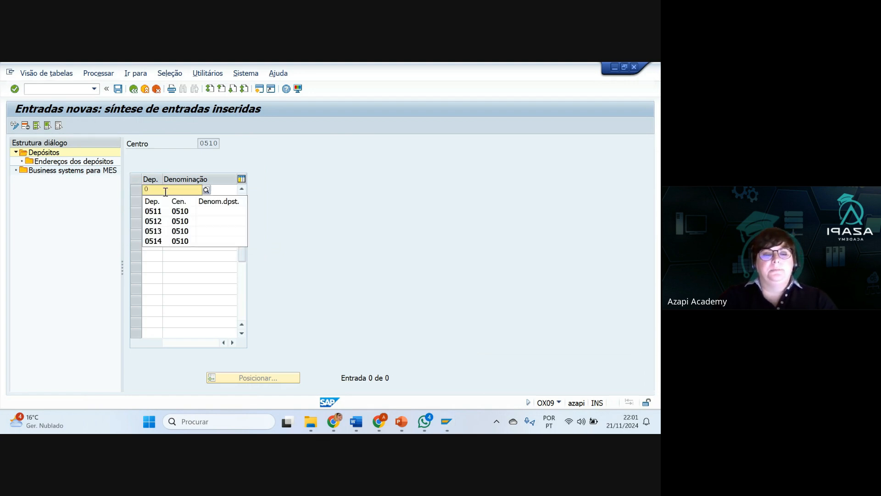
pyautogui.write('5')
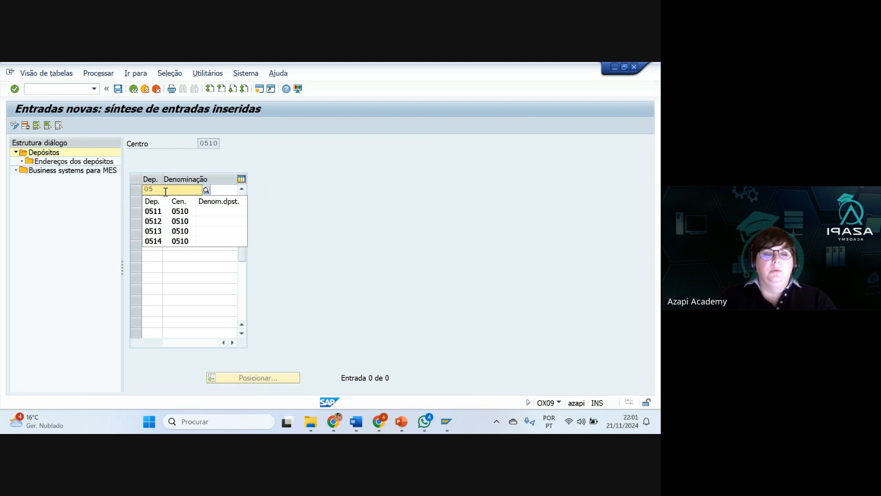
pyautogui.write('15')
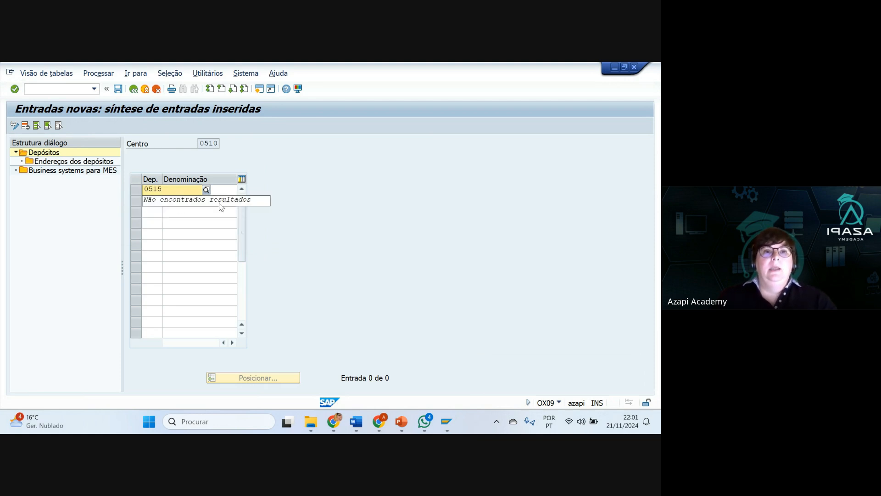
pyautogui.click(230, 190)
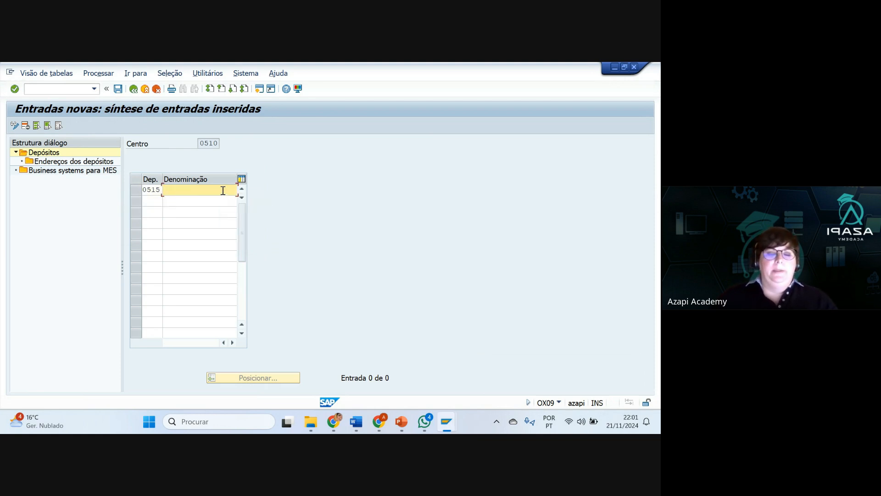
pyautogui.write('Materia')
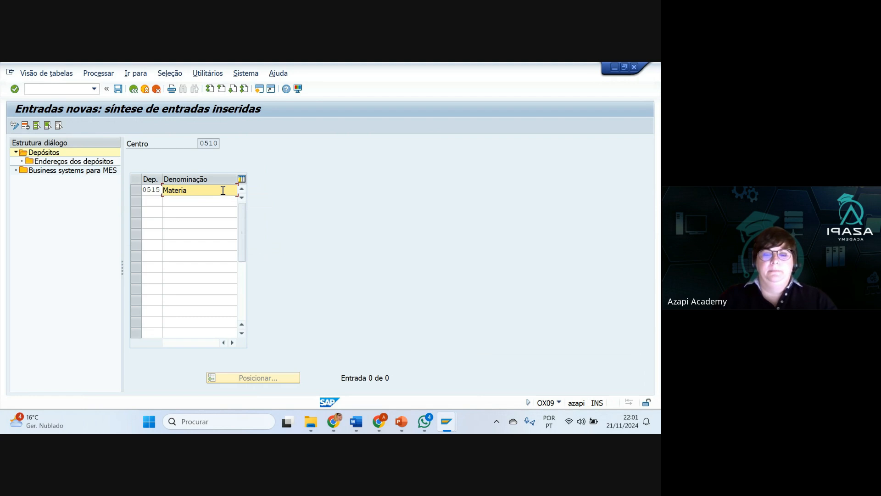
pyautogui.write(' Prima')
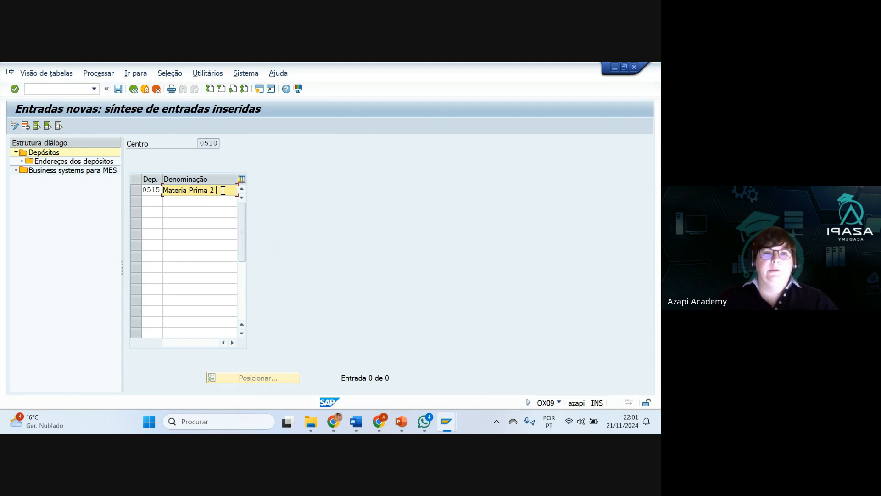
pyautogui.write(' 2')
# - Add storage location 0516 with the denomination Materia Prima 3 on the second row and validate the entries
pyautogui.click(157, 201)
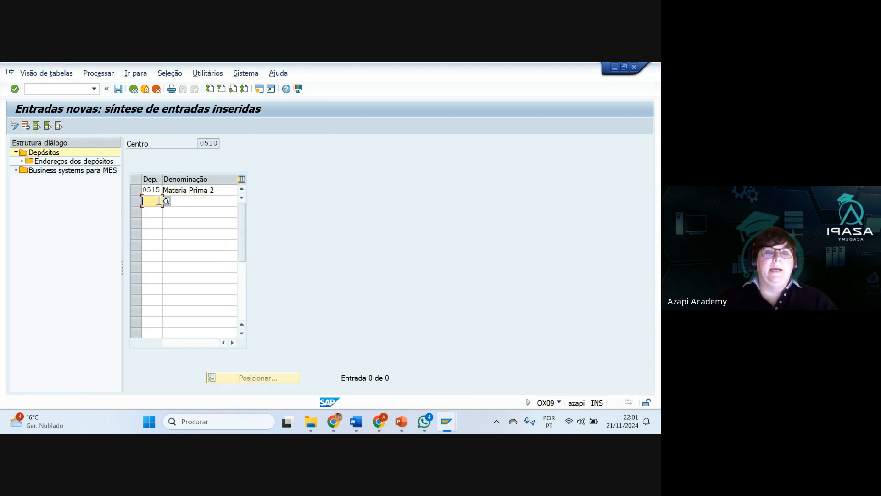
pyautogui.write('051')
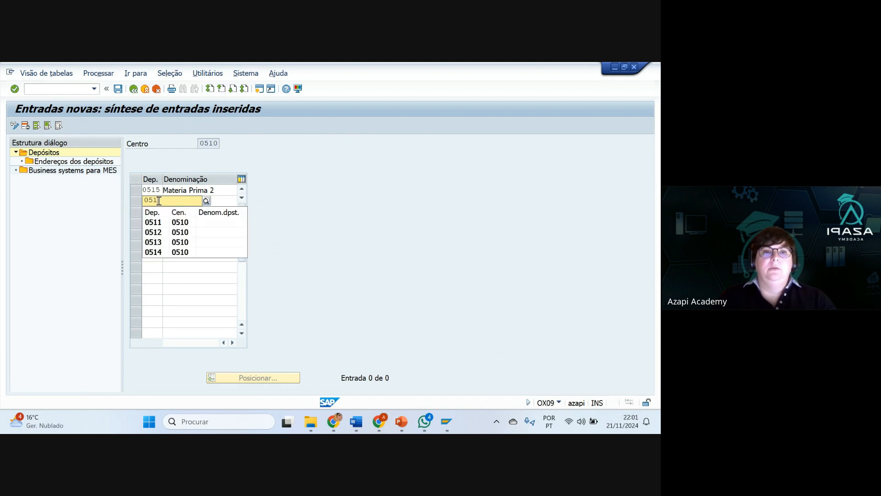
pyautogui.write('6')
pyautogui.press('Tab')
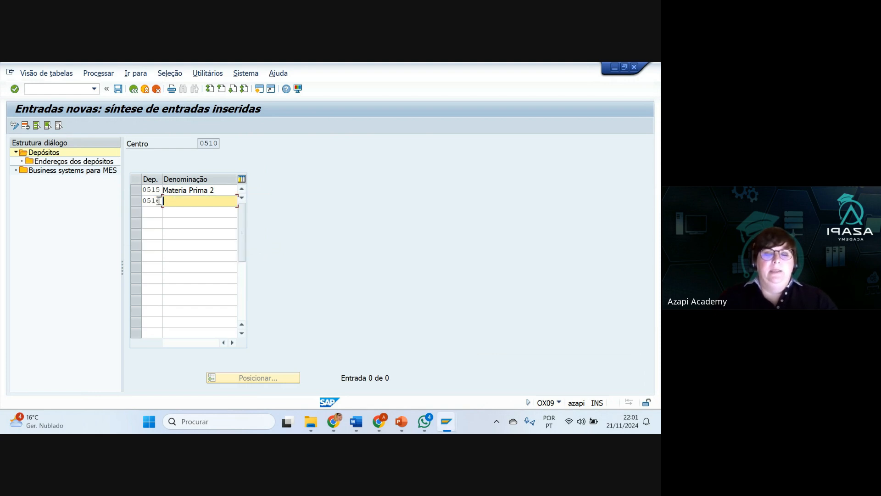
pyautogui.write('Materia')
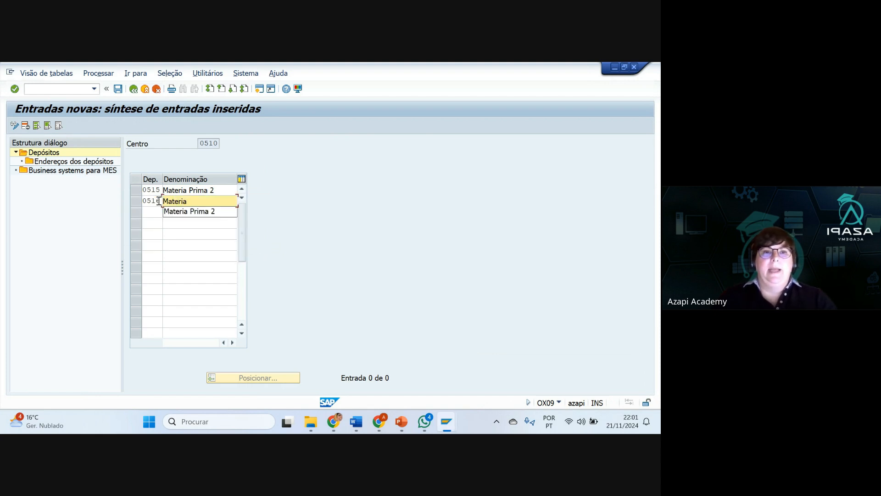
pyautogui.write(' Prima ')
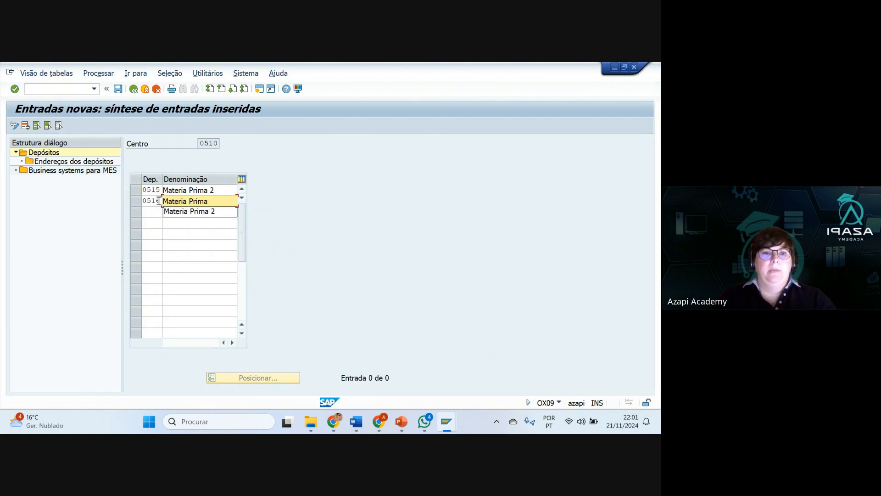
pyautogui.write('3')
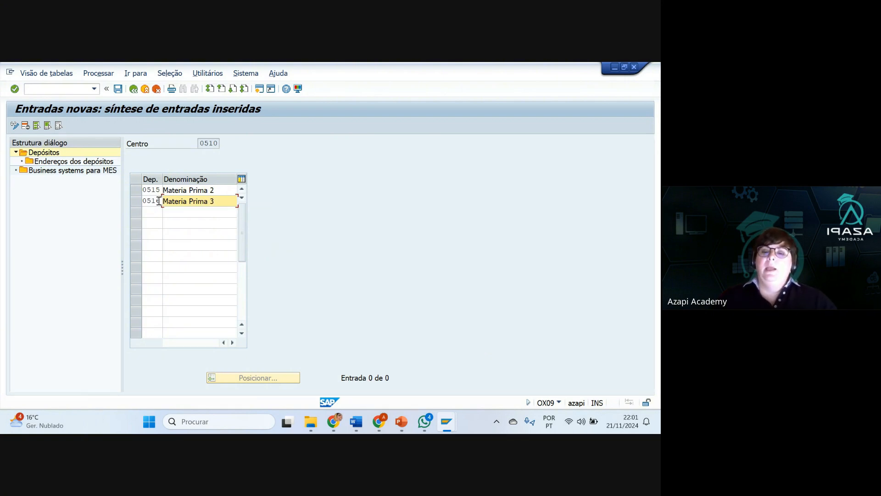
pyautogui.press('Return')
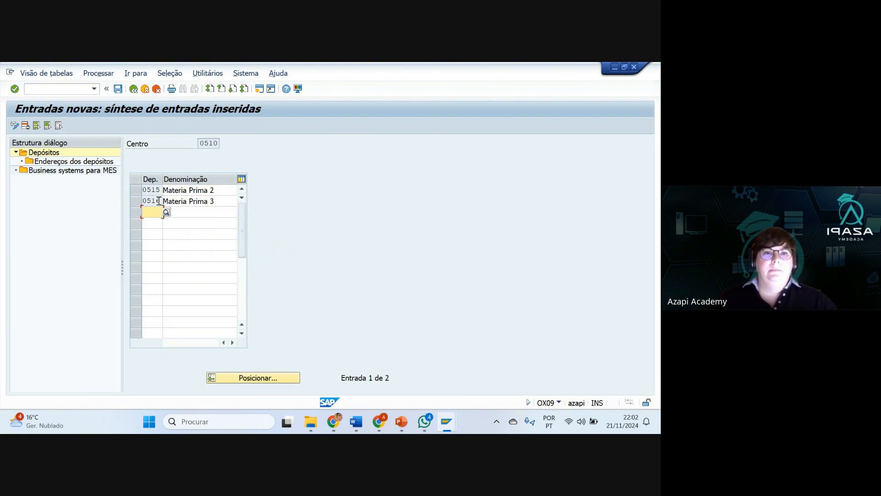
pyautogui.click(136, 190)
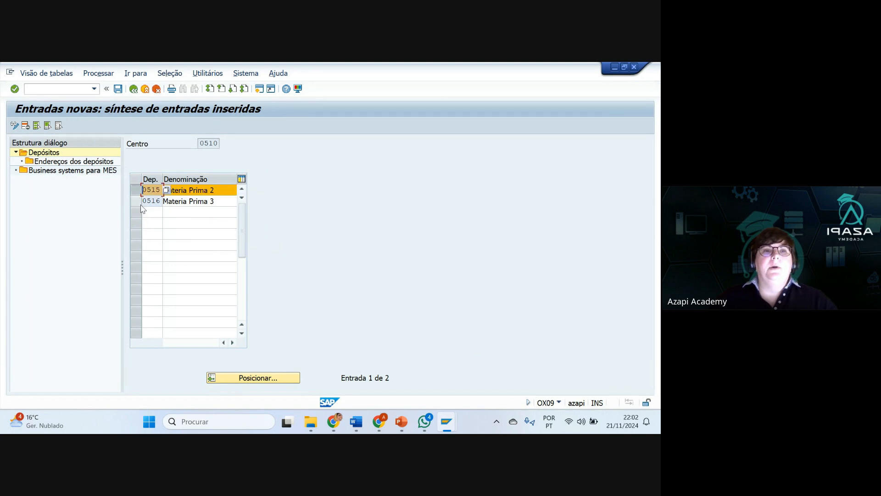
pyautogui.click(136, 201)
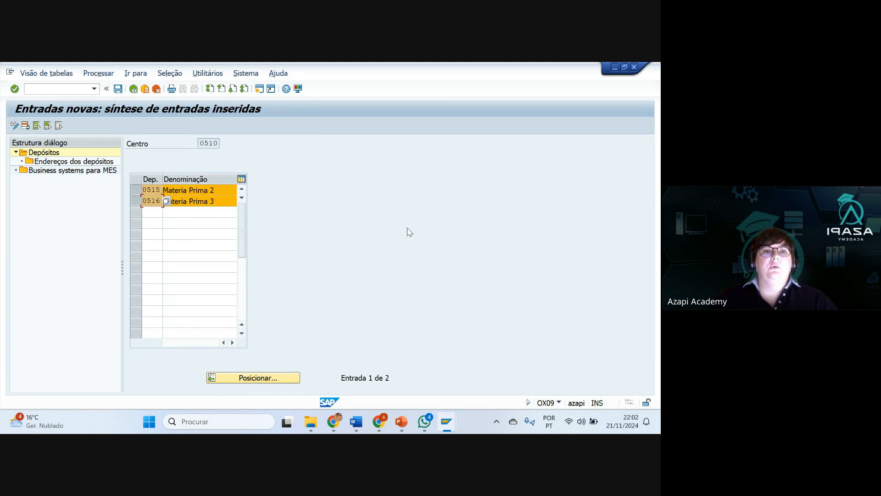
pyautogui.click(135, 190)
pyautogui.click(136, 201)
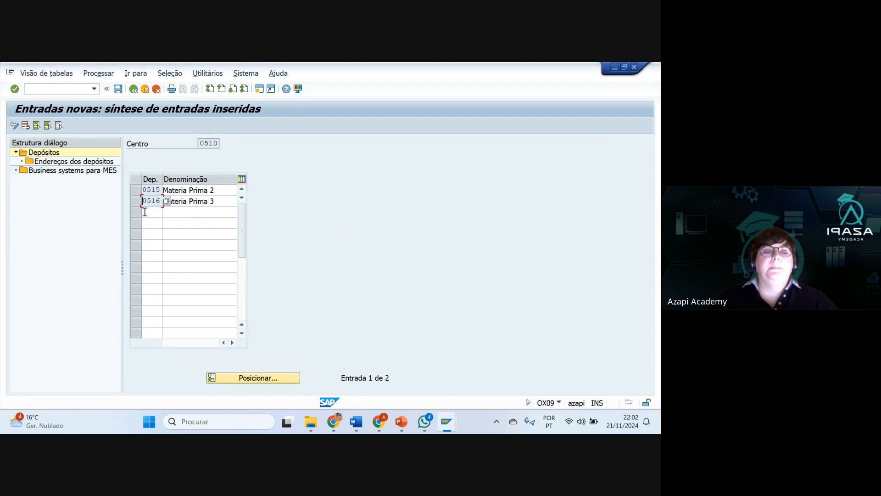
# - Select and save storage locations 0515 and 0516 in the customizing order Request LCX - 009, and read the save message's details
pyautogui.click(136, 189)
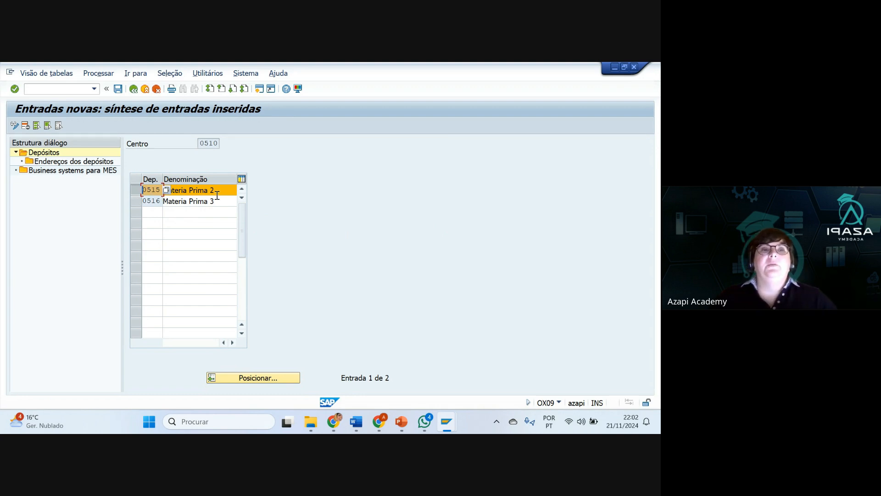
pyautogui.click(135, 203)
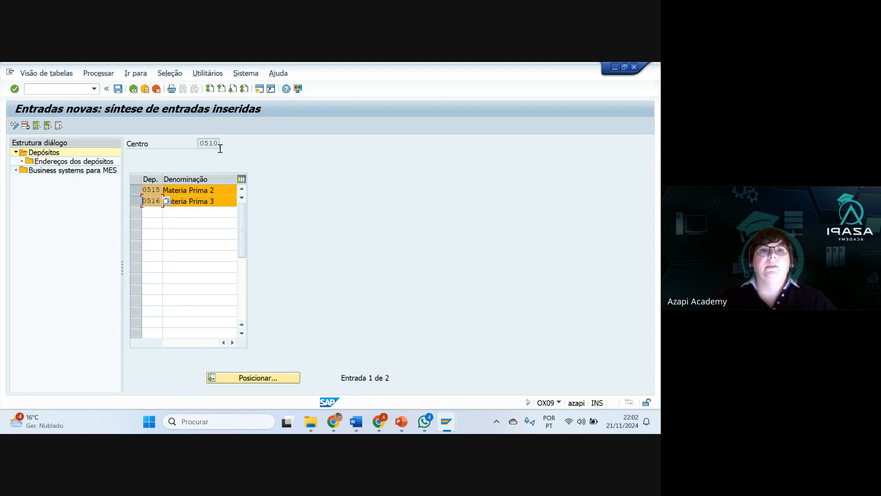
pyautogui.click(119, 90)
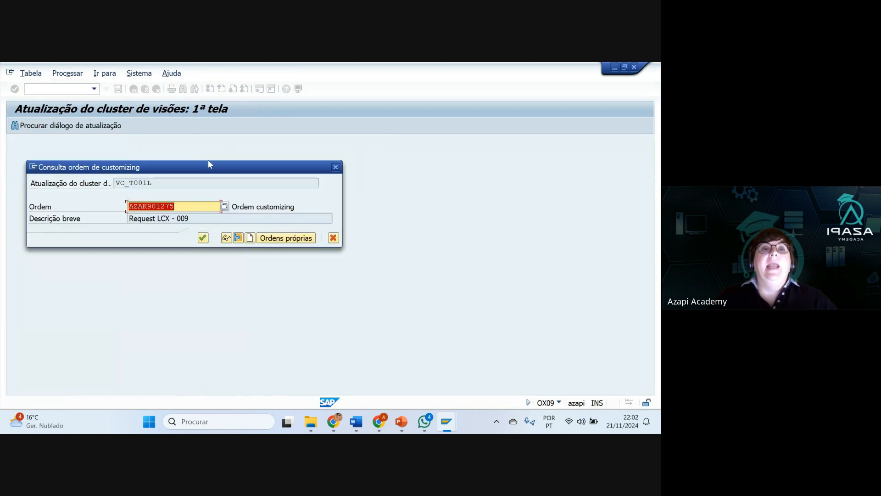
pyautogui.moveTo(209, 169); pyautogui.dragTo(234, 153)
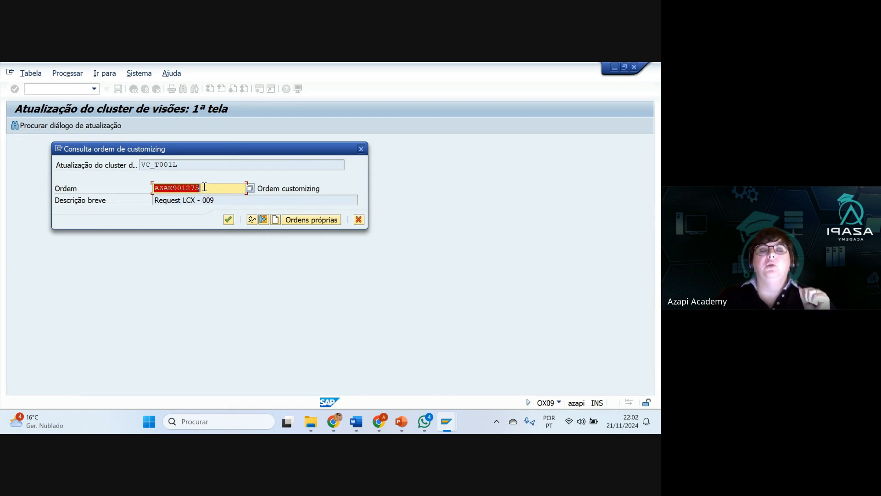
pyautogui.click(228, 220)
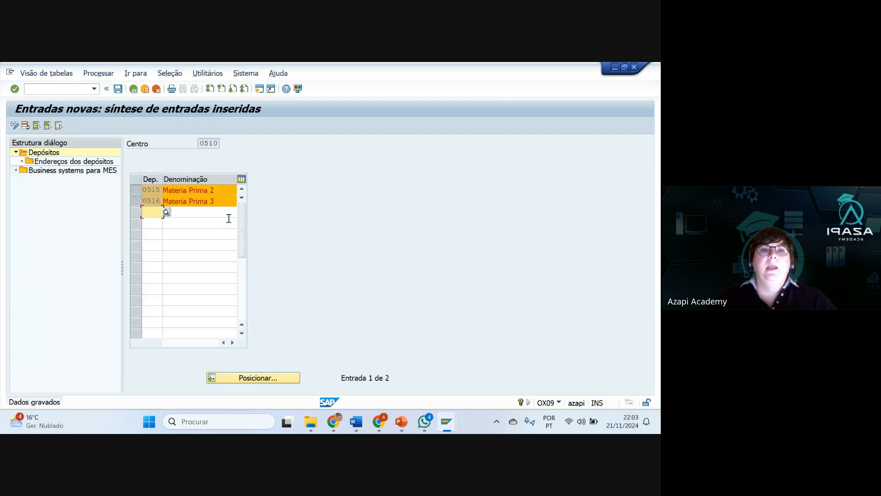
pyautogui.doubleClick(61, 402)
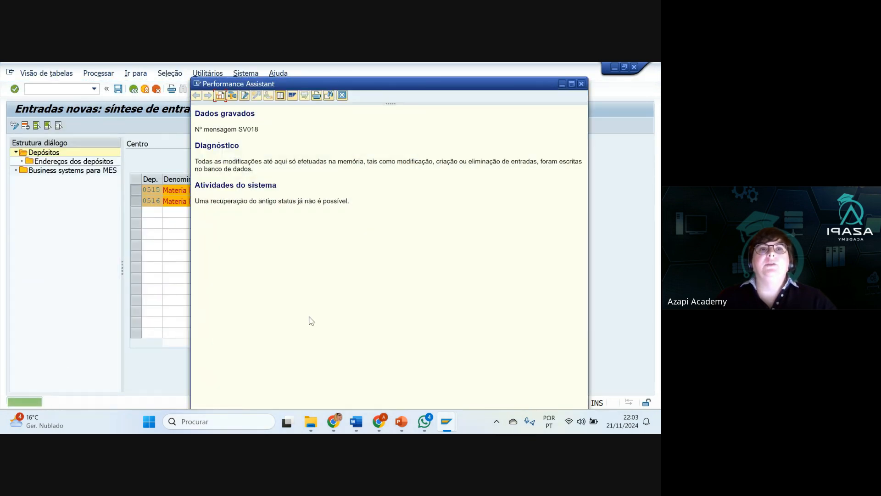
pyautogui.click(581, 83)
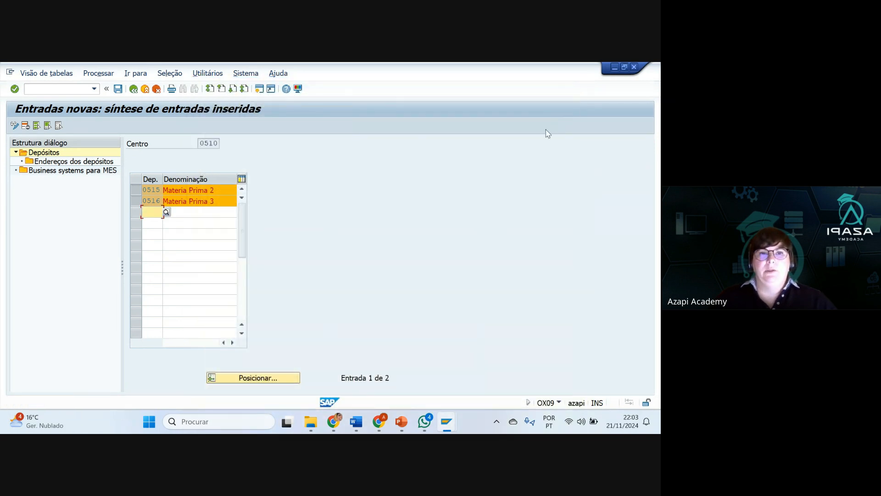
# - Log off from the SAP session and close SAP Logon
pyautogui.click(635, 68)
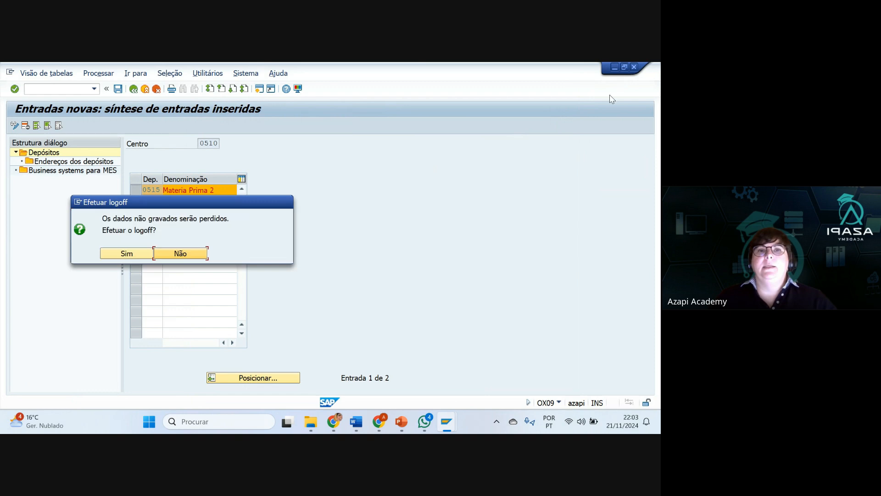
pyautogui.click(125, 252)
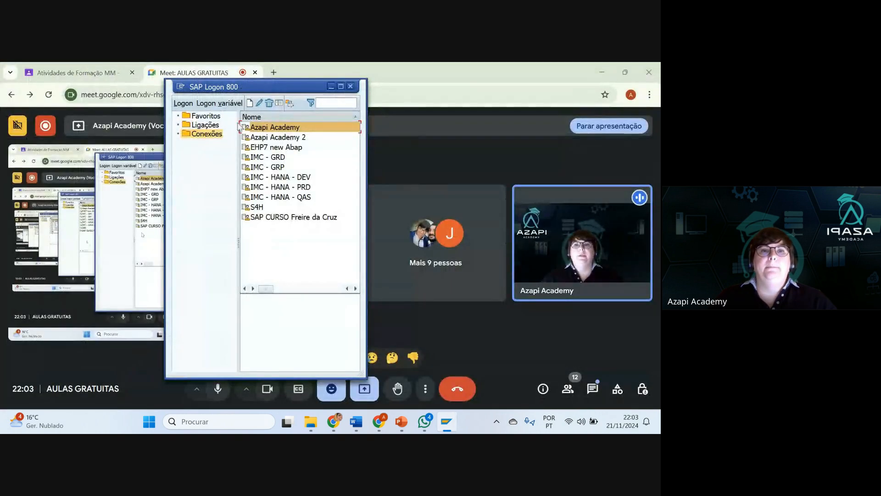
pyautogui.click(350, 87)
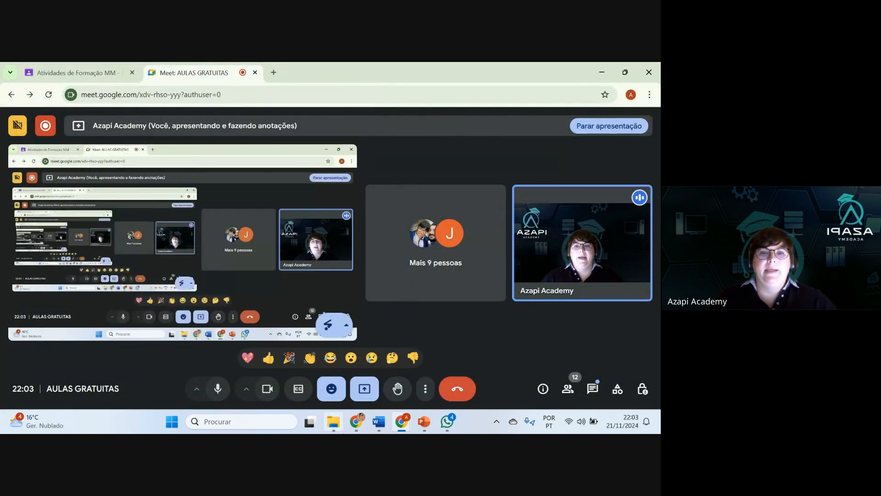
pyautogui.click(364, 389)
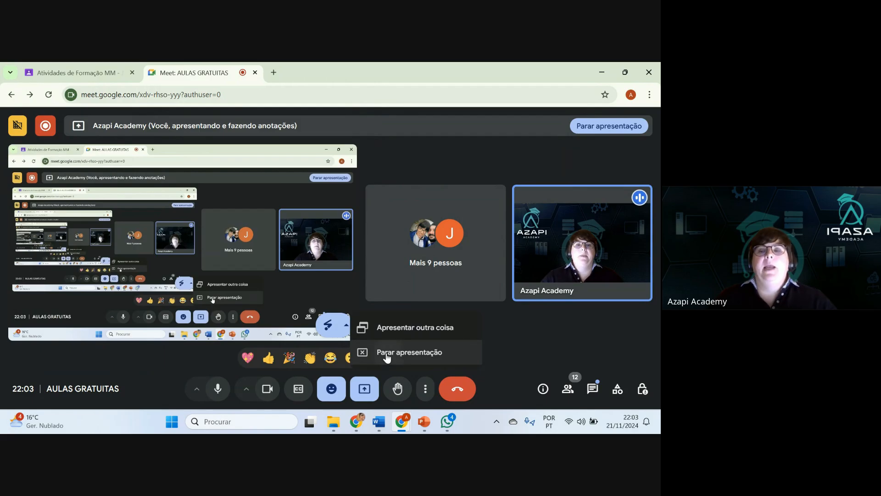
pyautogui.click(386, 355)
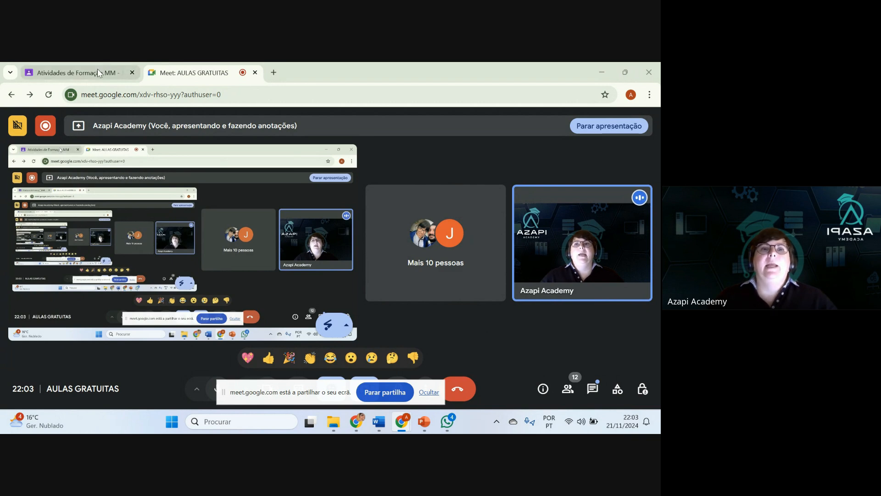
# - Switch to Google Classroom, open the Formação MM - Junho course and hide the screen-sharing notice
pyautogui.click(73, 72)
pyautogui.scroll(4, 98, 267)
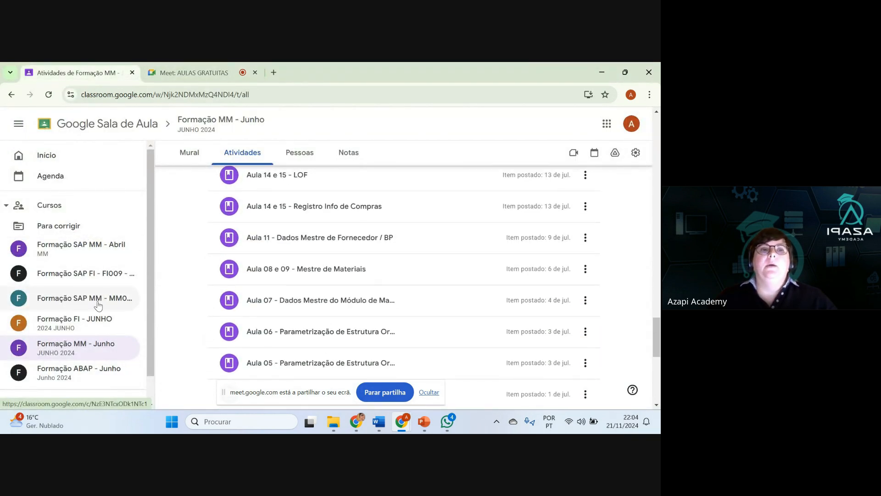
pyautogui.click(96, 354)
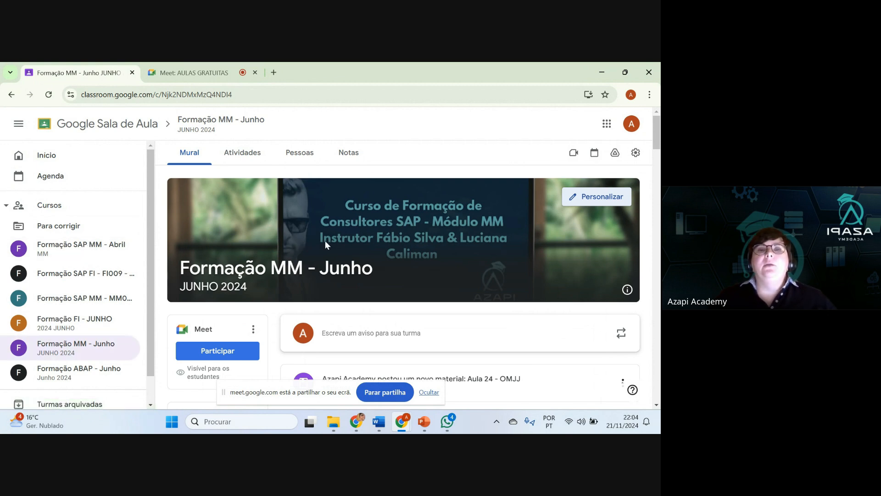
pyautogui.click(430, 393)
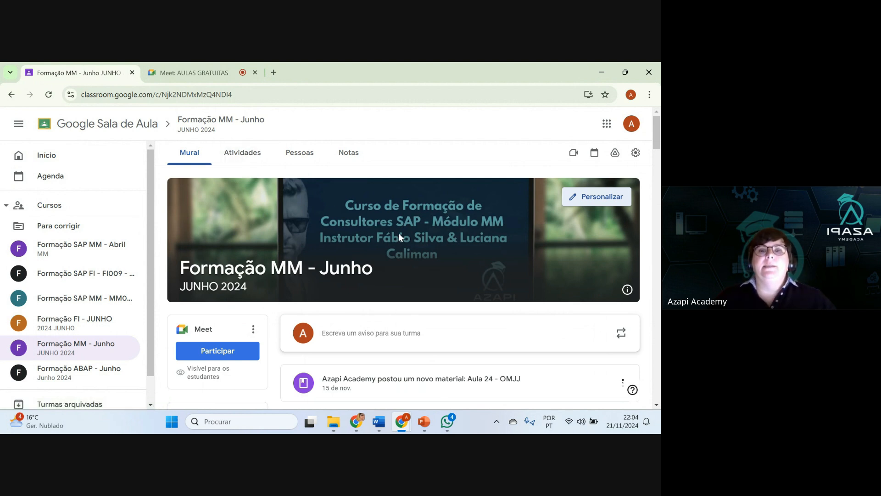
# - Open the course's Atividades list and look through it from the beginning to the ESIEC - MM0008 materials
pyautogui.scroll(-3, 399, 236)
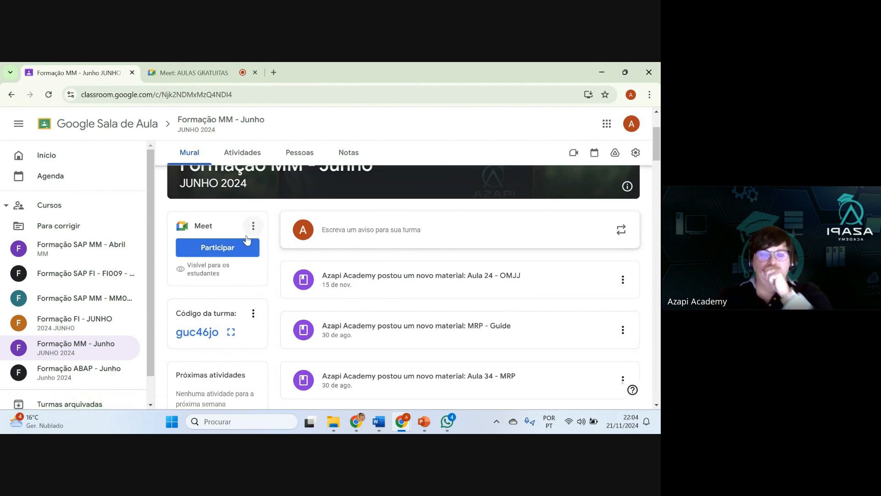
pyautogui.click(243, 153)
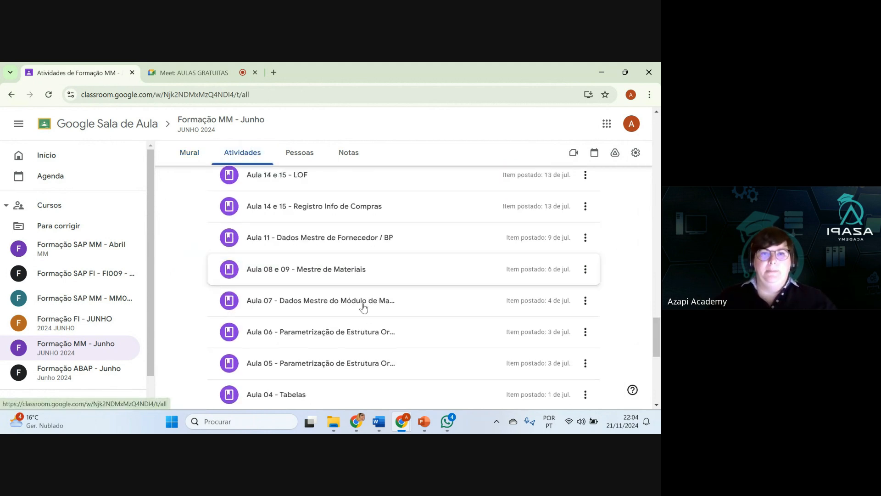
pyautogui.scroll(15, 364, 308)
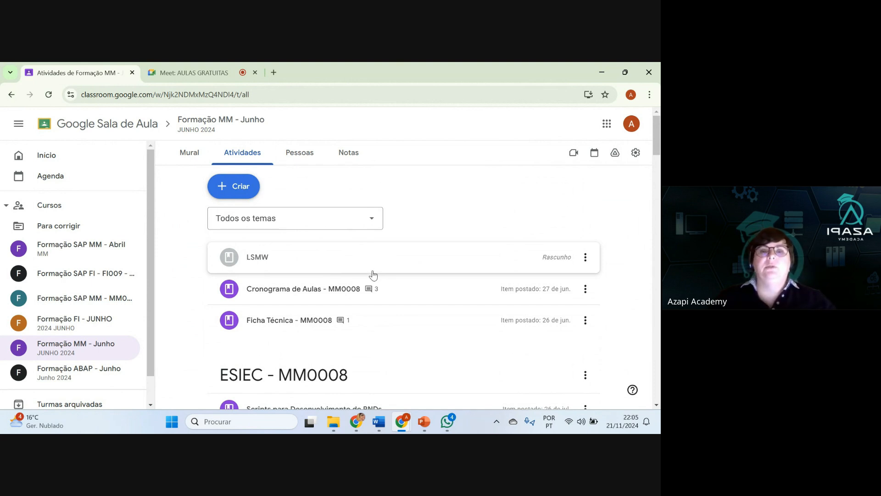
pyautogui.scroll(-3, 383, 282)
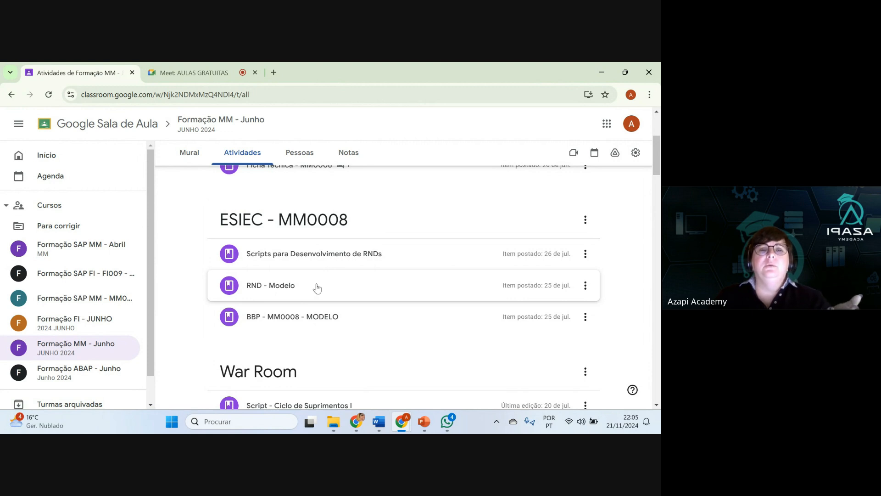
# - Open the Script - Sala de Guerra 1 Word document from the organizational structure script in the War Room section
pyautogui.scroll(-3, 317, 287)
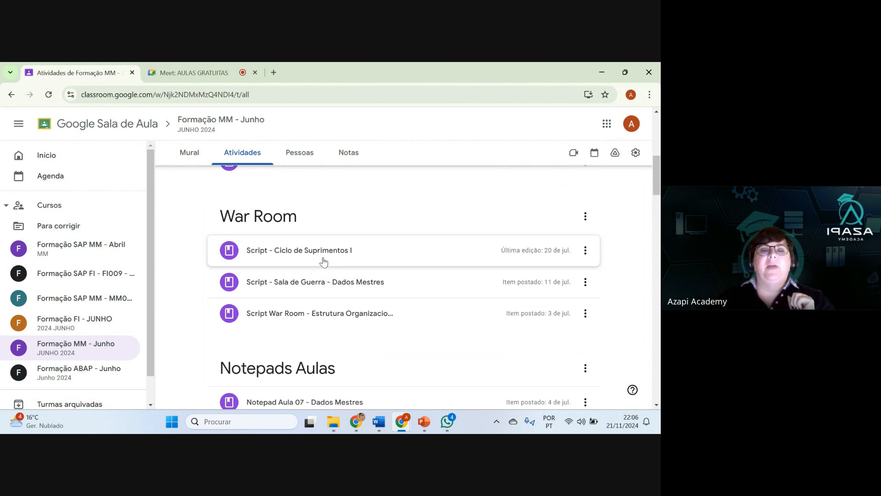
pyautogui.click(332, 316)
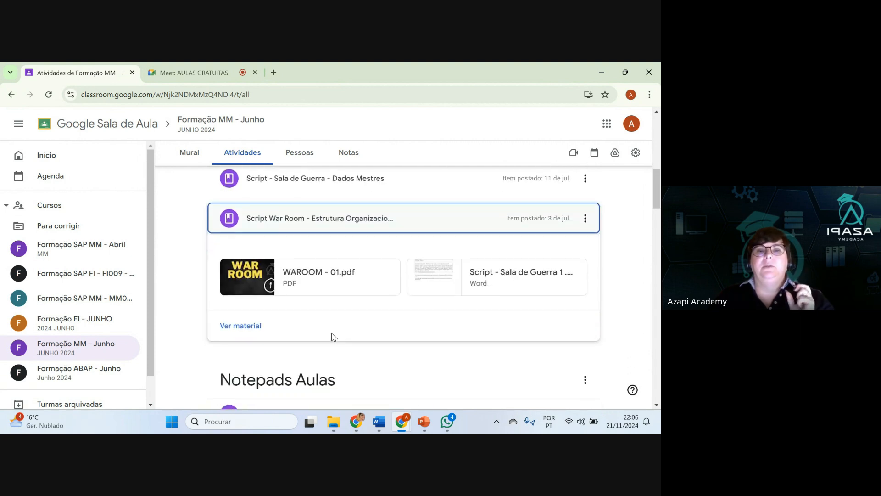
pyautogui.click(500, 274)
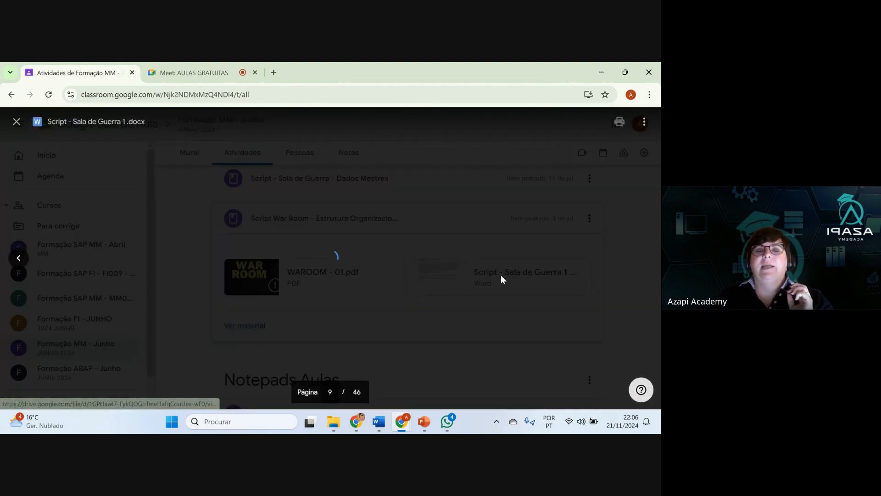
pyautogui.scroll(-1, 396, 246)
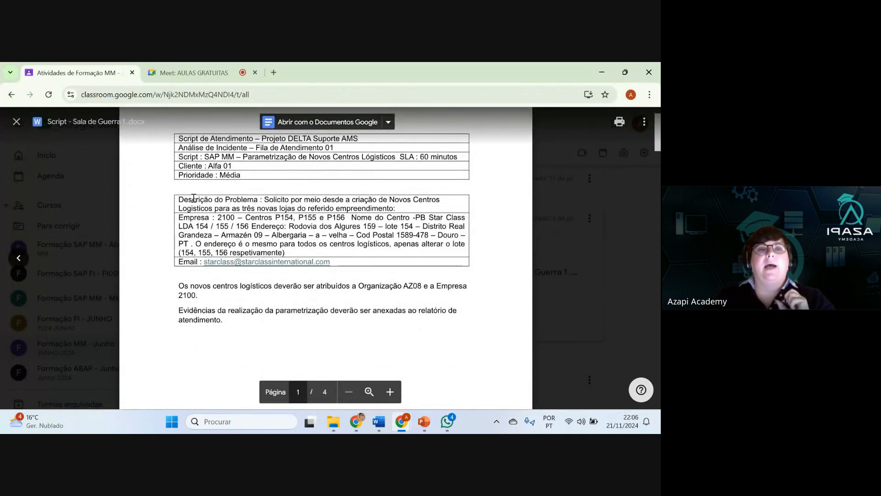
# - Read through the script, highlighting the problem description, plants P154, P155 and P156, organization AZ08 and company 2100, and close the document
pyautogui.moveTo(265, 199); pyautogui.dragTo(406, 210)
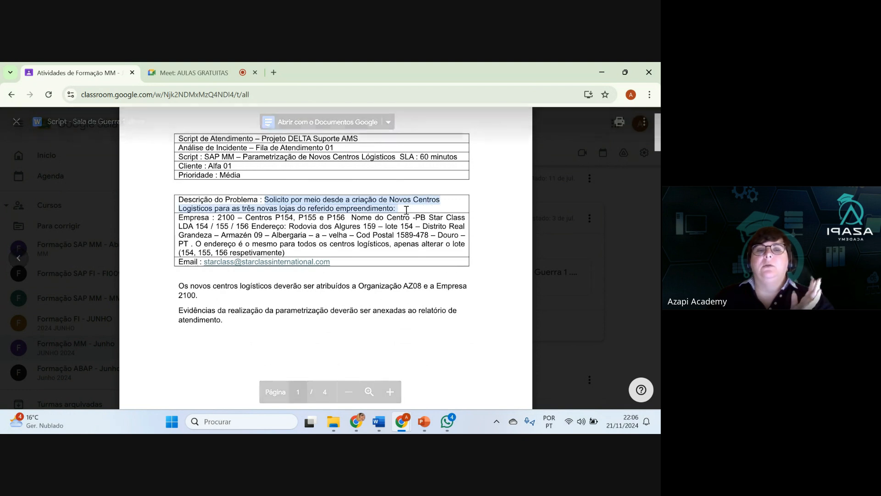
pyautogui.click(216, 218)
pyautogui.moveTo(217, 218); pyautogui.dragTo(346, 220)
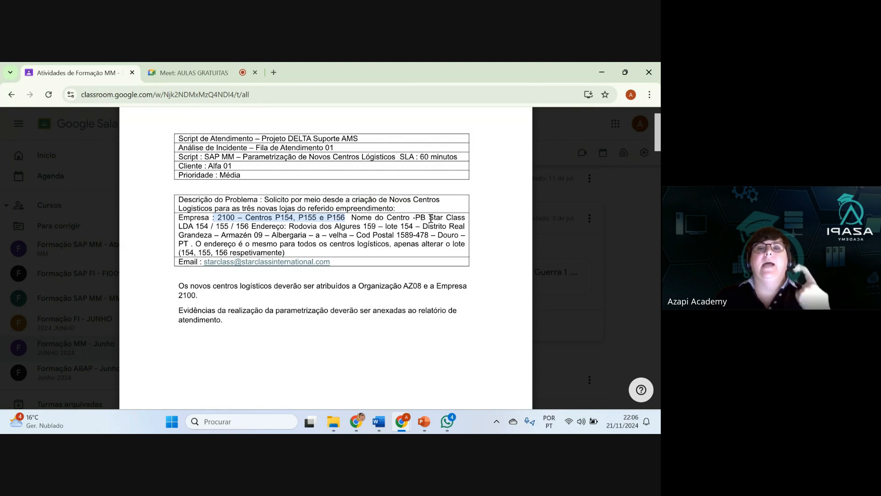
pyautogui.scroll(-1, 322, 242)
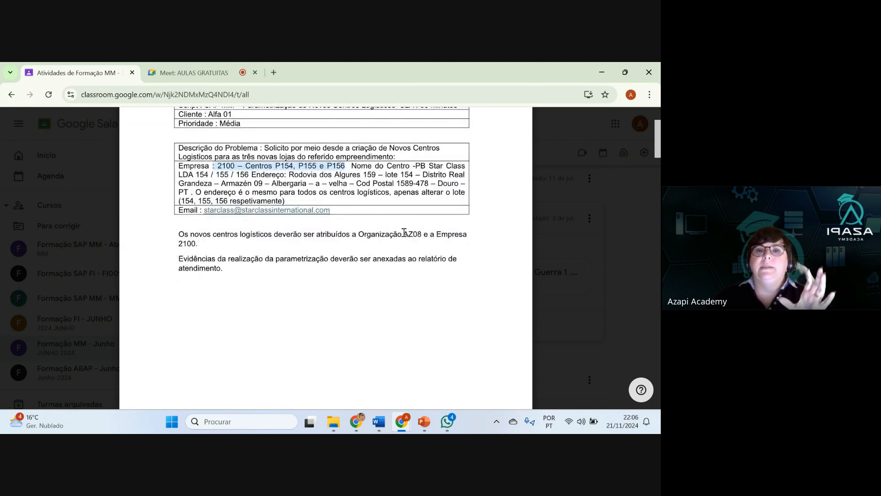
pyautogui.moveTo(403, 233); pyautogui.dragTo(421, 234)
pyautogui.moveTo(179, 243); pyautogui.dragTo(213, 244)
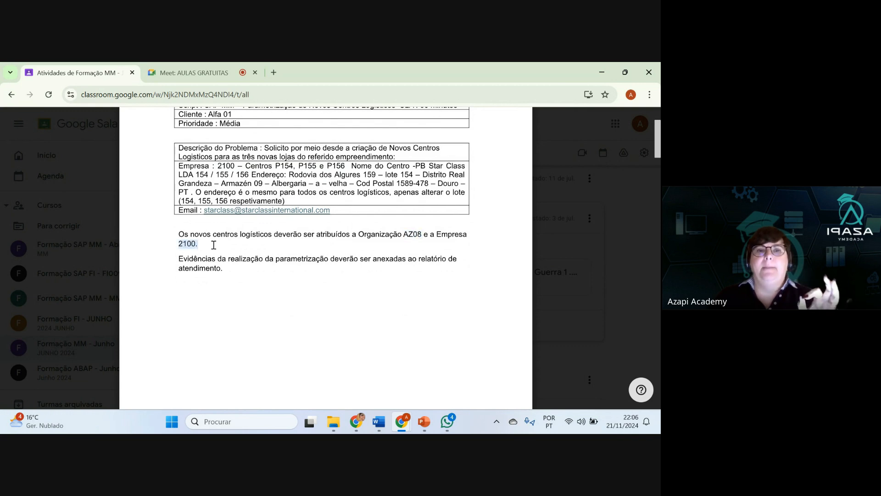
pyautogui.scroll(2, 285, 228)
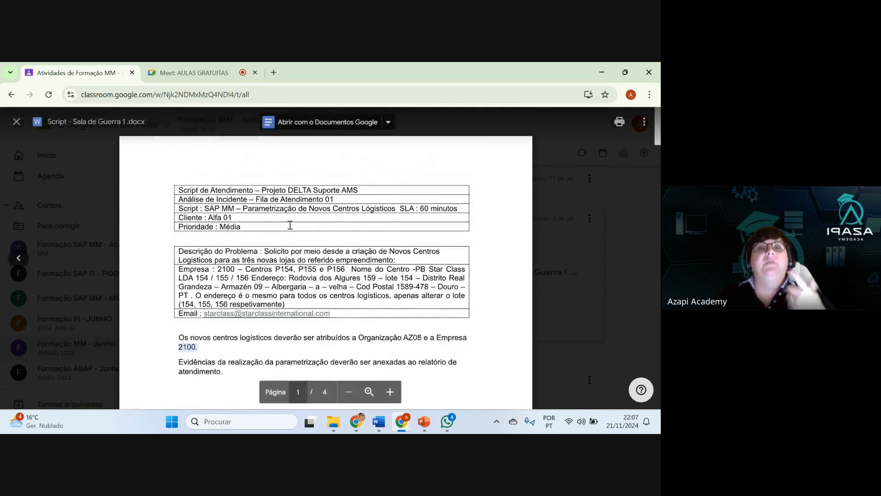
pyautogui.click(16, 122)
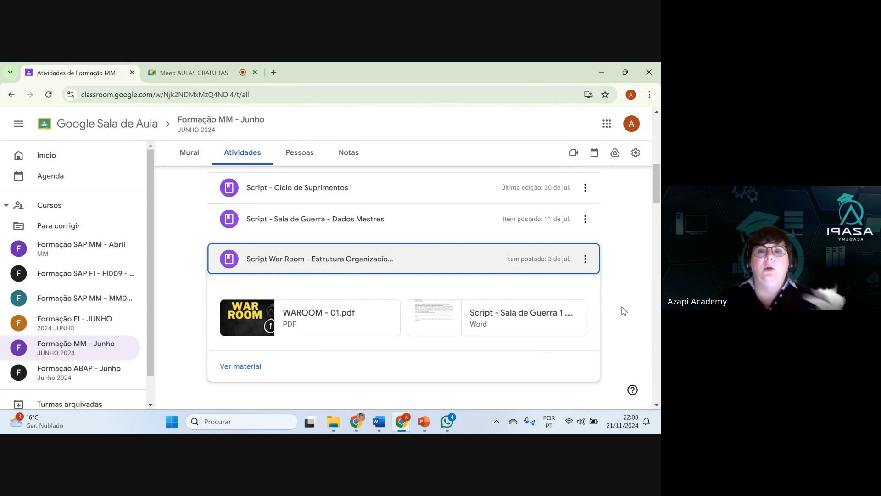
# - Look through the course's Notepads Aulas and Materiais EXTRA sections
pyautogui.scroll(-5, 624, 311)
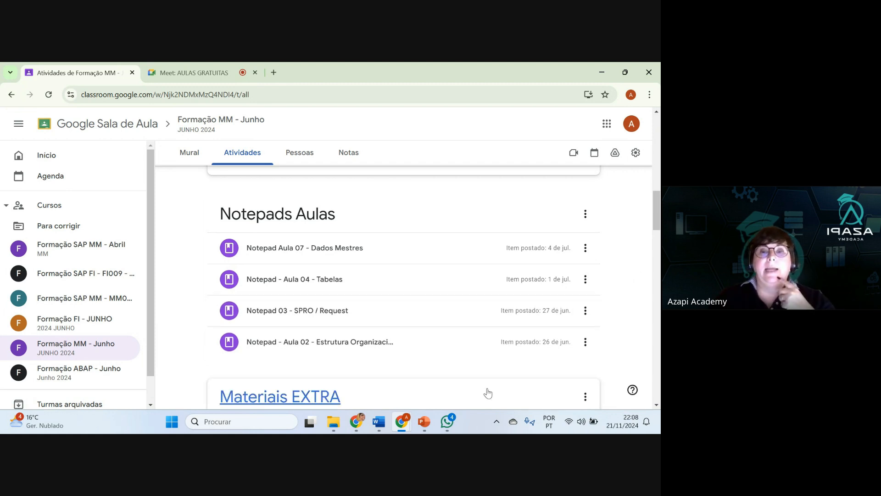
pyautogui.scroll(-3, 558, 288)
pyautogui.scroll(-1, 559, 288)
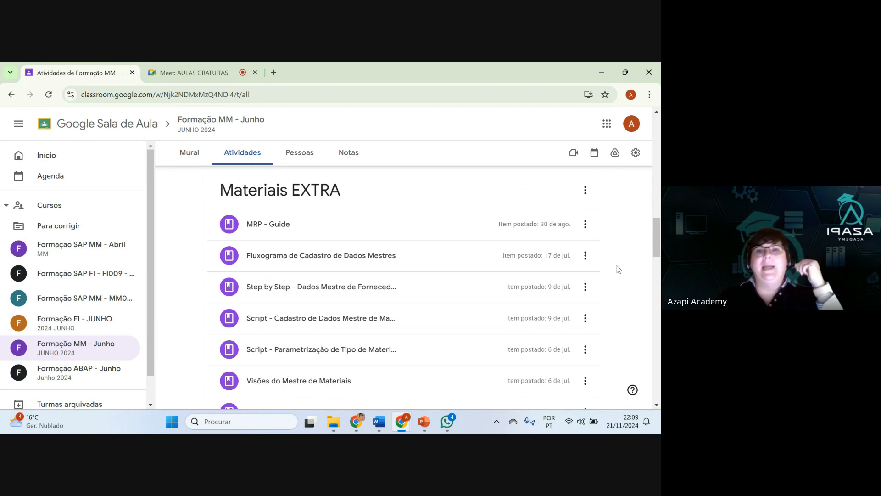
pyautogui.scroll(-2, 619, 270)
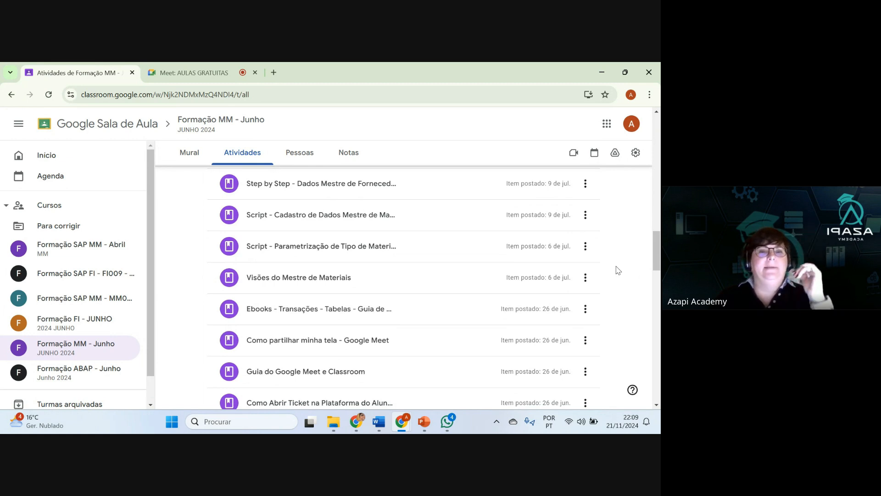
pyautogui.scroll(-2, 618, 270)
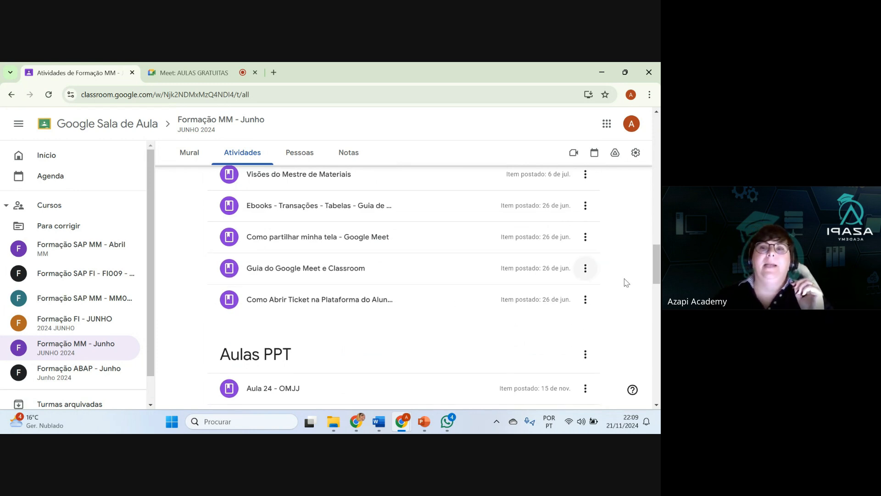
# - Look through the Aulas PPT lessons down to the Material Didático section at the end of the list
pyautogui.scroll(-1, 634, 284)
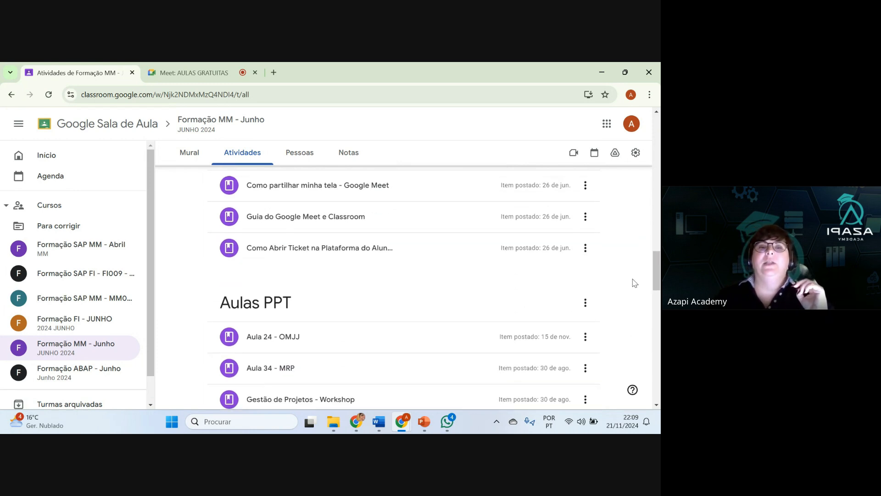
pyautogui.scroll(-1, 636, 281)
pyautogui.scroll(-2, 636, 281)
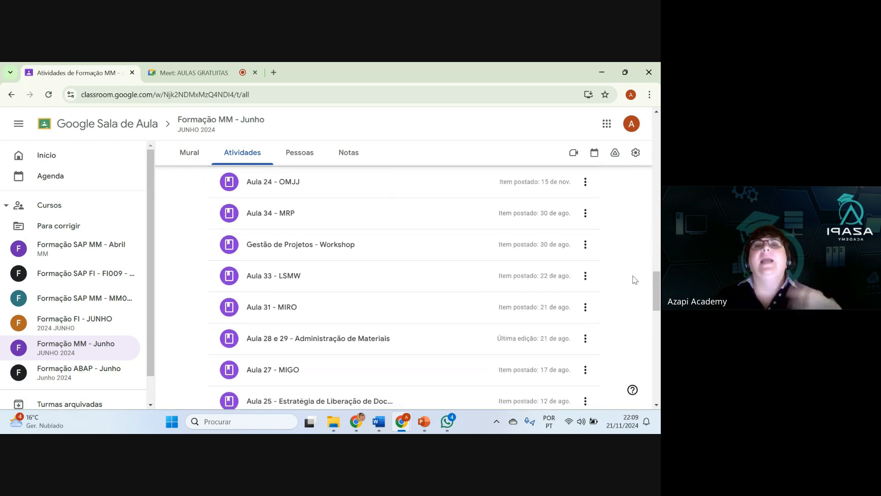
pyautogui.scroll(-1, 635, 282)
pyautogui.scroll(-5, 636, 281)
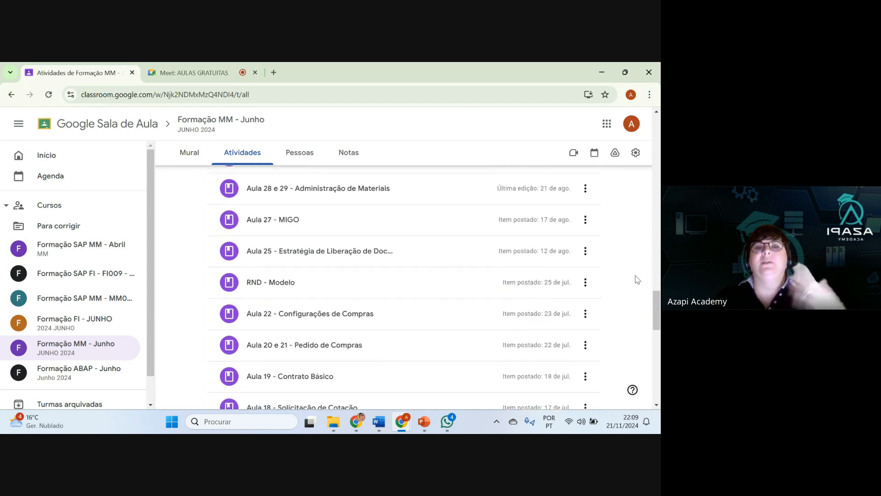
pyautogui.scroll(-5, 638, 277)
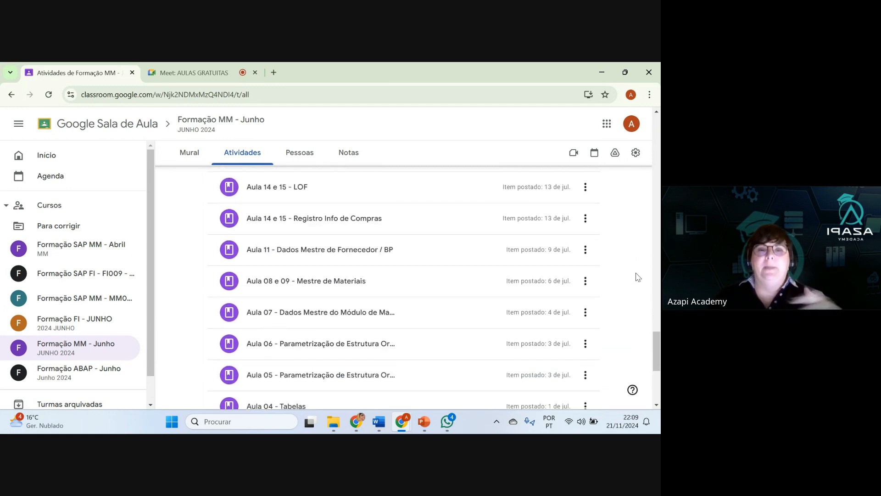
pyautogui.scroll(-3, 636, 278)
pyautogui.scroll(-1, 628, 279)
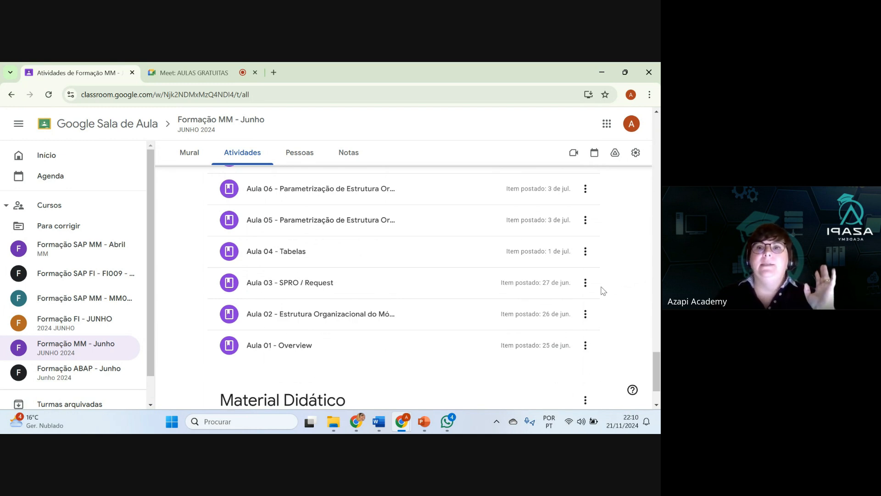
pyautogui.scroll(-2, 625, 284)
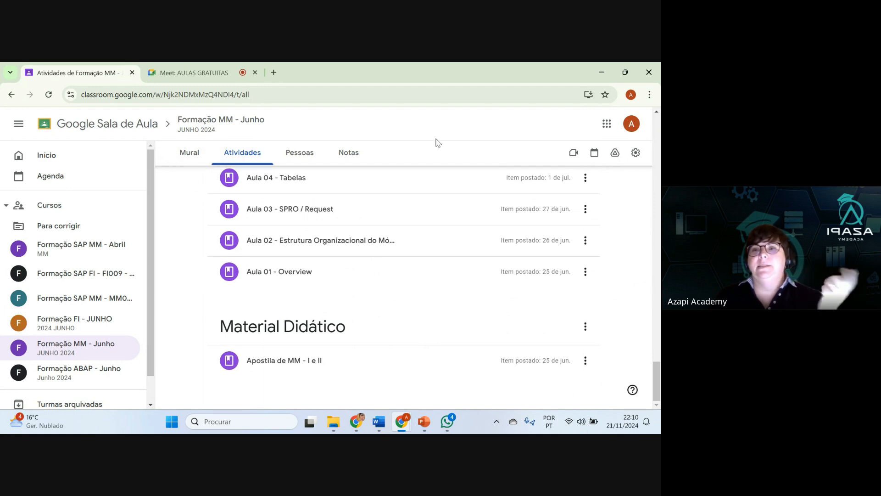
# - Open the Aulas Gravadas folder in the Formação MM - Junho course's Drive, look over the recordings and close it
pyautogui.click(615, 155)
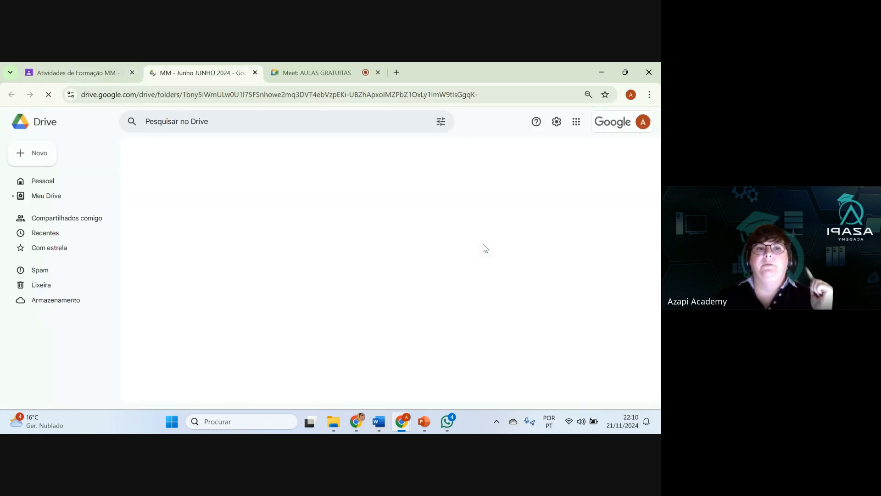
pyautogui.click(256, 72)
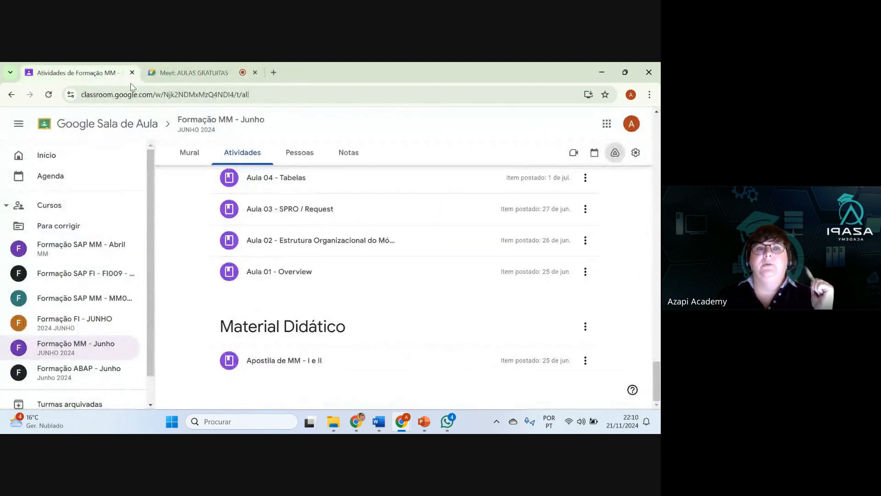
pyautogui.click(615, 153)
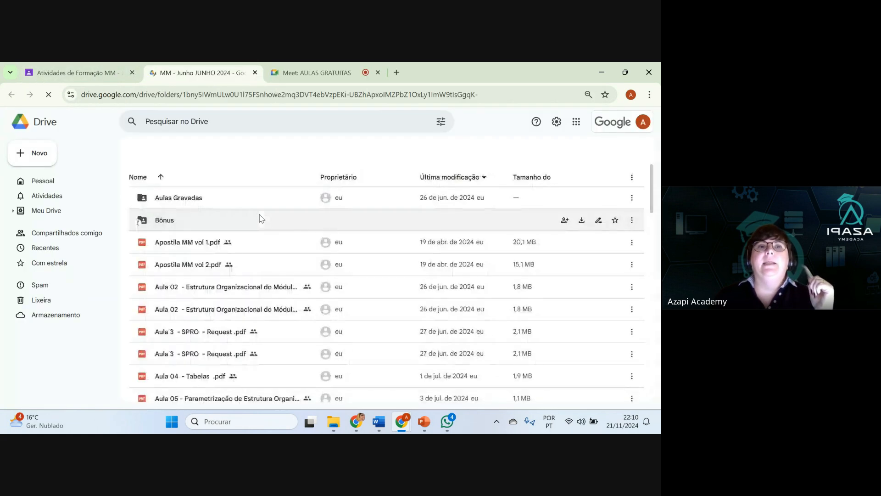
pyautogui.doubleClick(243, 225)
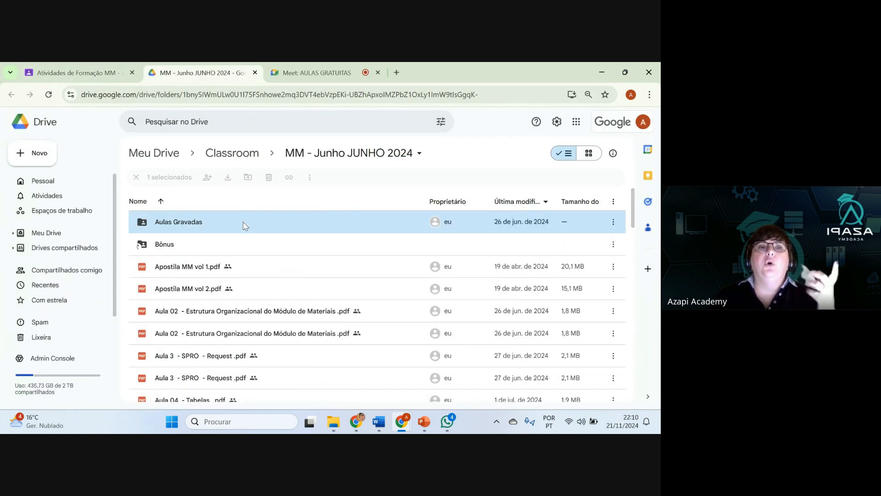
pyautogui.scroll(-1, 348, 243)
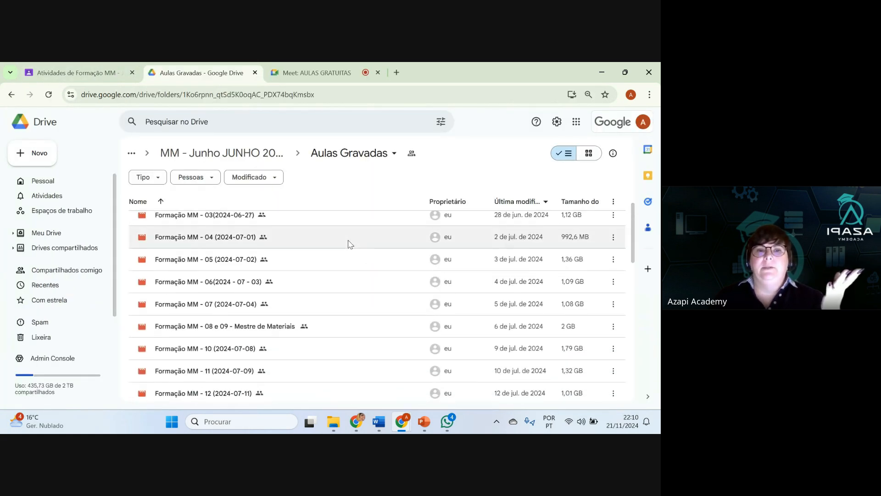
pyautogui.scroll(1, 348, 243)
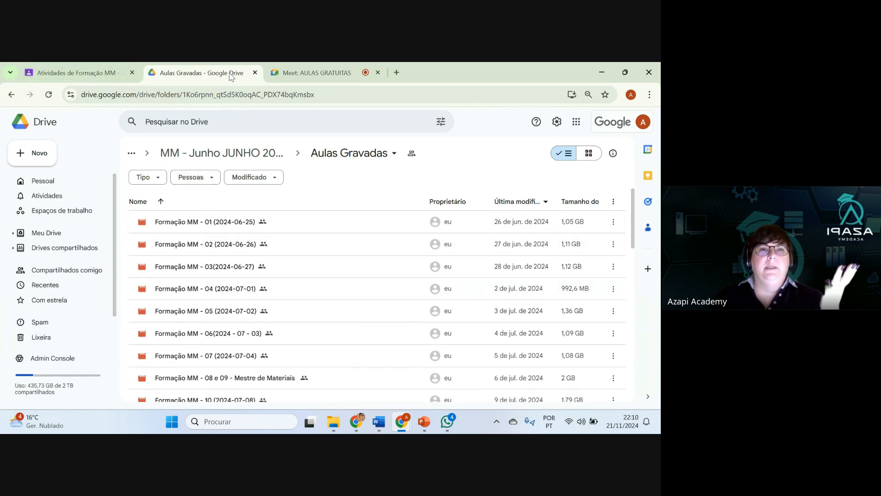
pyautogui.click(255, 74)
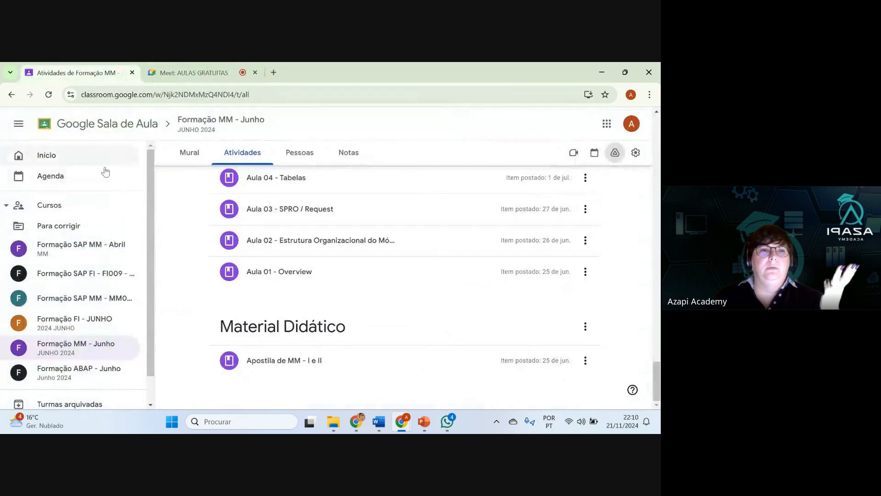
# - Open the Formação SAP MM - MM009 course, look through all recordings in its Drive folder Aulas Gravadas and close the folder
pyautogui.click(99, 306)
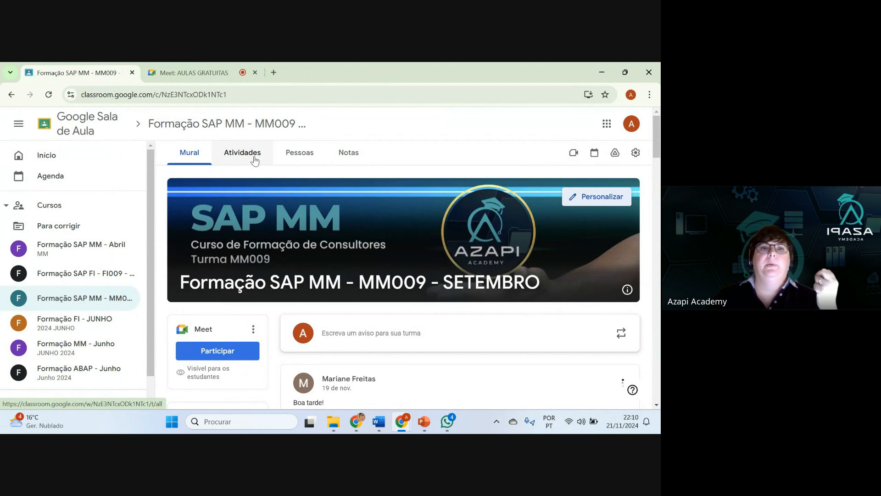
pyautogui.click(615, 153)
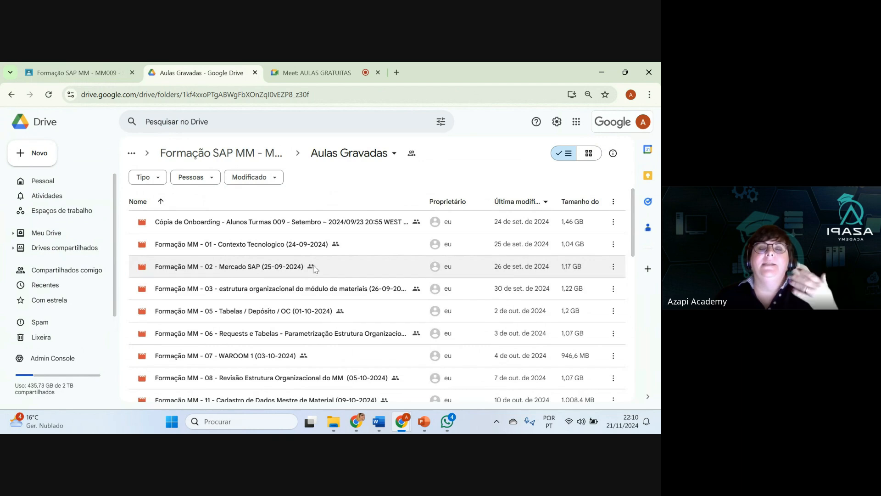
pyautogui.scroll(-5, 326, 250)
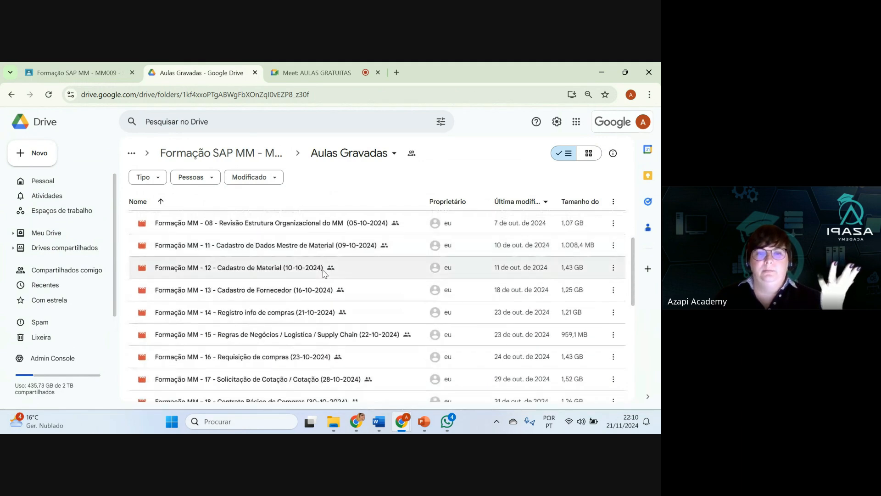
pyautogui.scroll(-1, 324, 273)
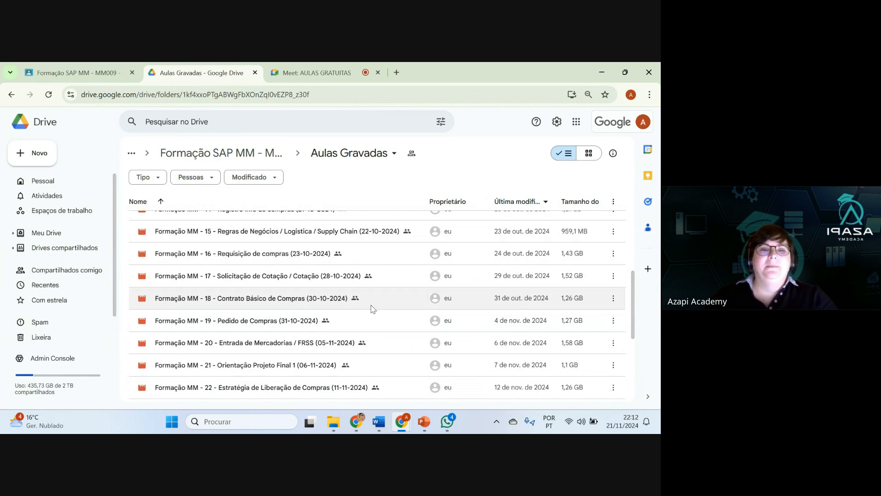
pyautogui.scroll(-1, 371, 310)
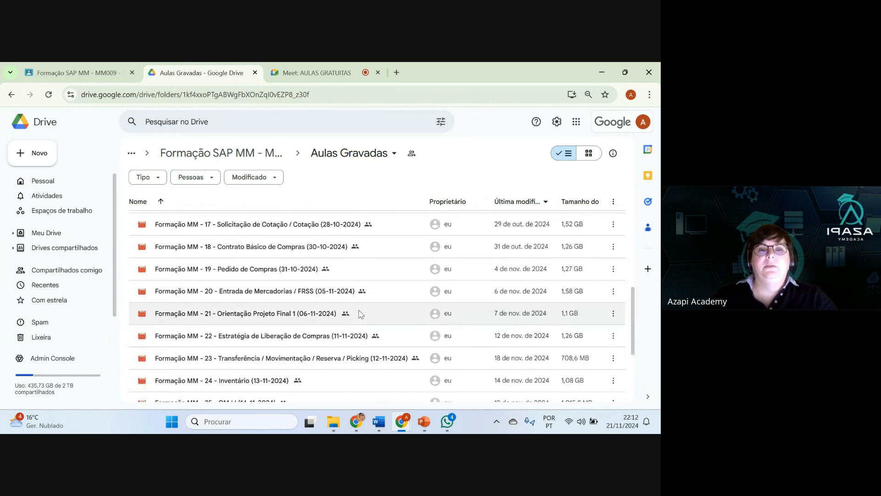
pyautogui.scroll(-3, 370, 288)
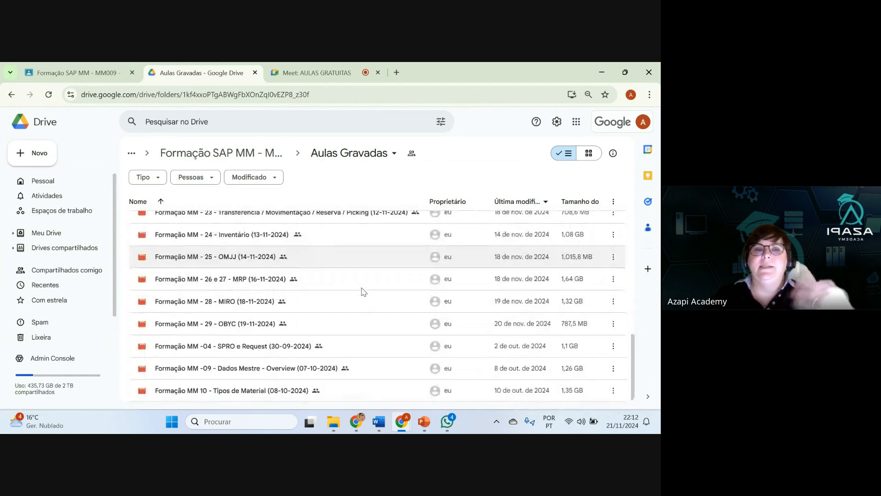
pyautogui.scroll(10, 364, 294)
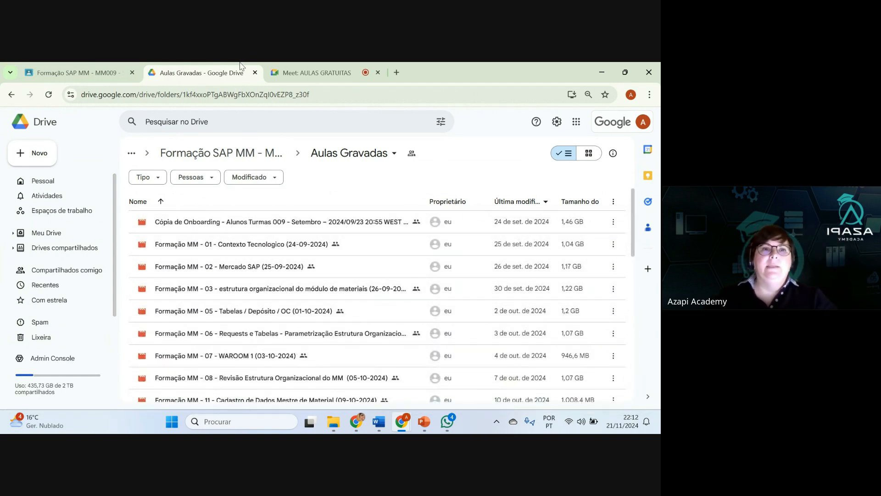
pyautogui.click(255, 72)
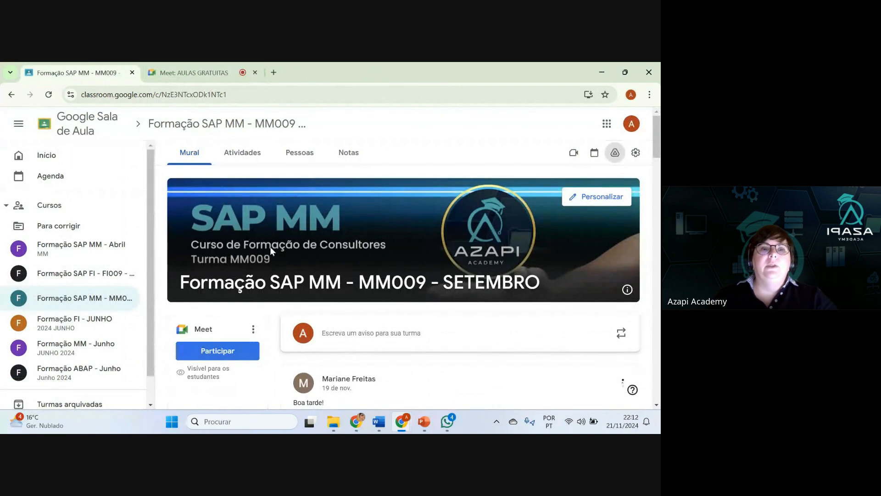
# - Show the MM009 course's Atividades list, switch to Google Meet and stop presenting the screen
pyautogui.click(251, 156)
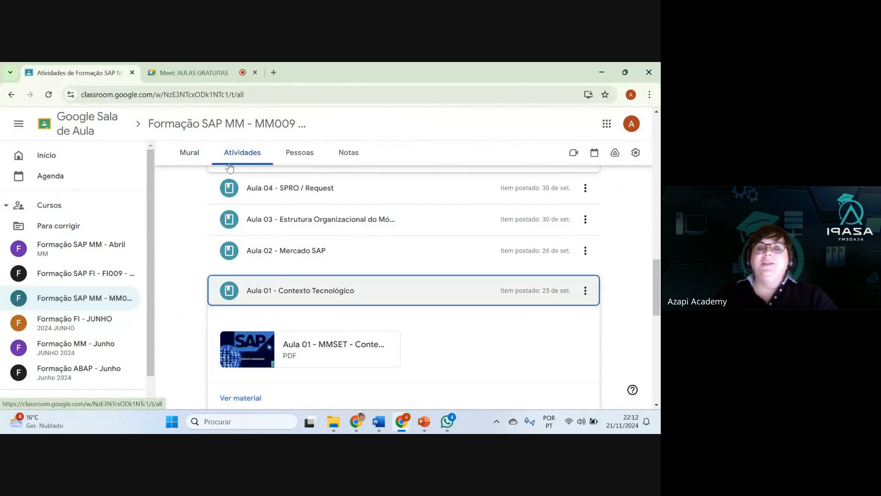
pyautogui.click(192, 72)
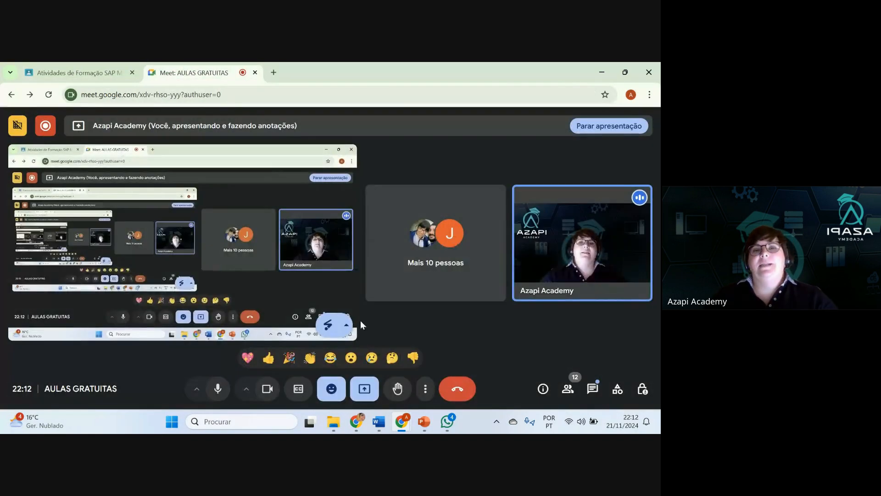
pyautogui.click(361, 398)
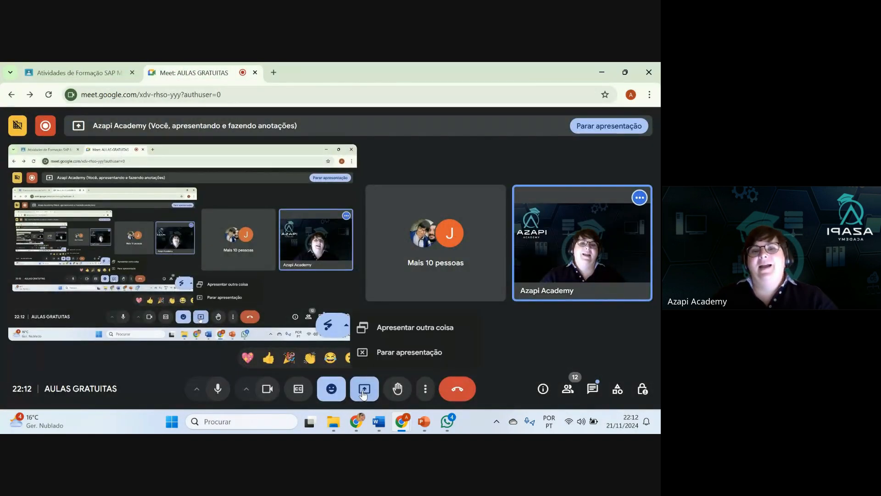
pyautogui.click(398, 352)
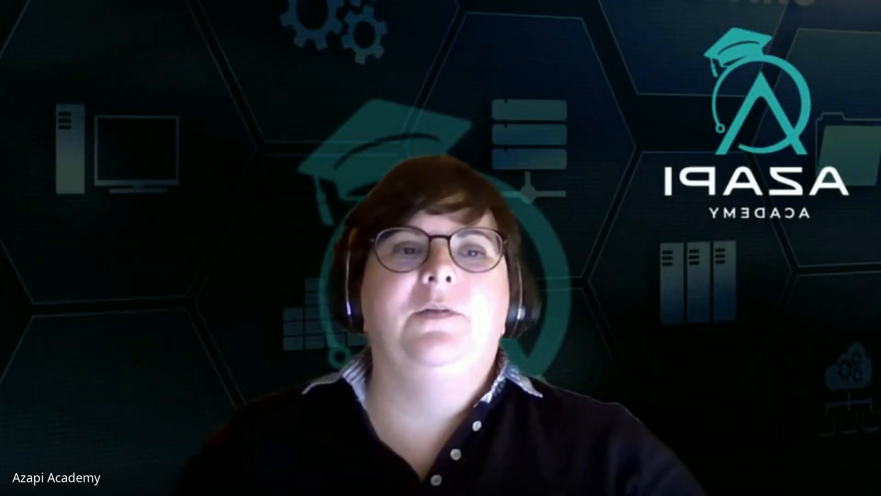